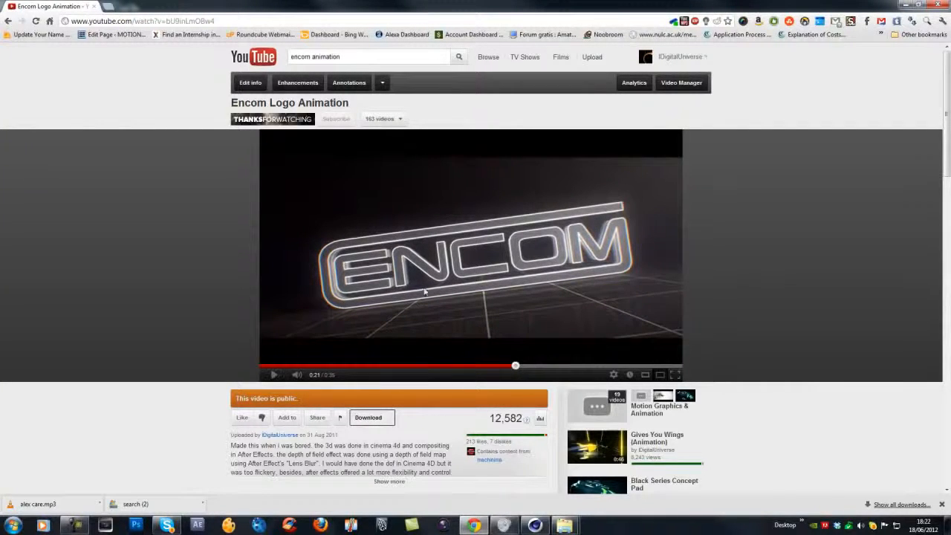
# Scrub and play the Encom Logo Animation video to study its outline effect.
pyautogui.click(488, 365)
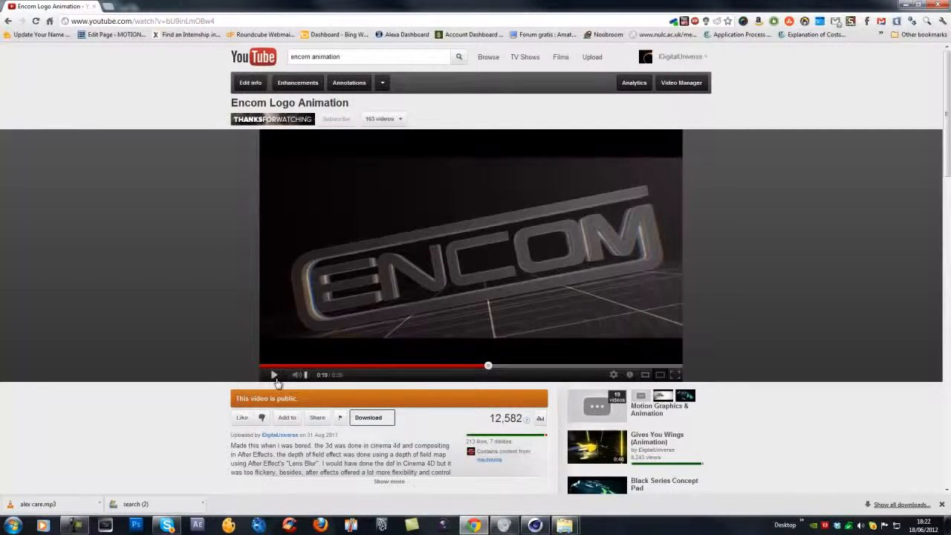
pyautogui.click(274, 375)
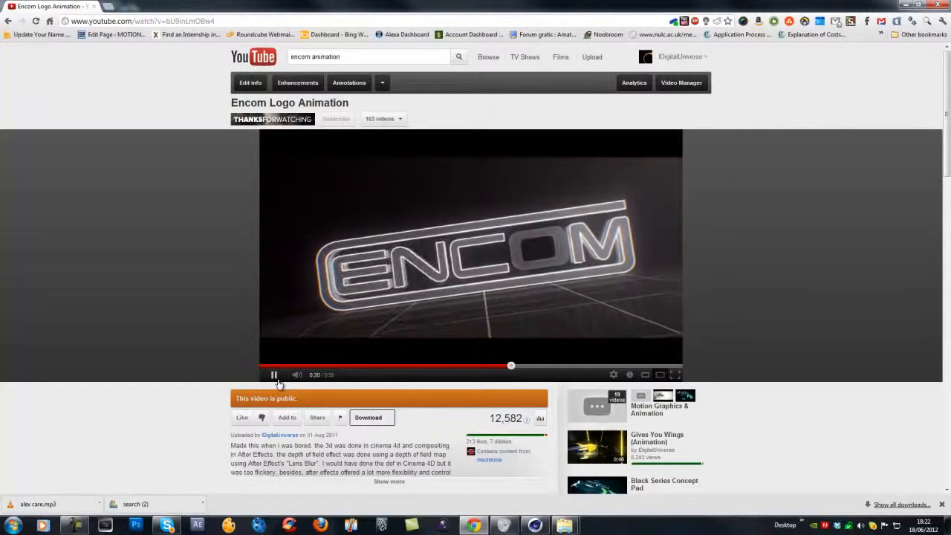
pyautogui.click(277, 381)
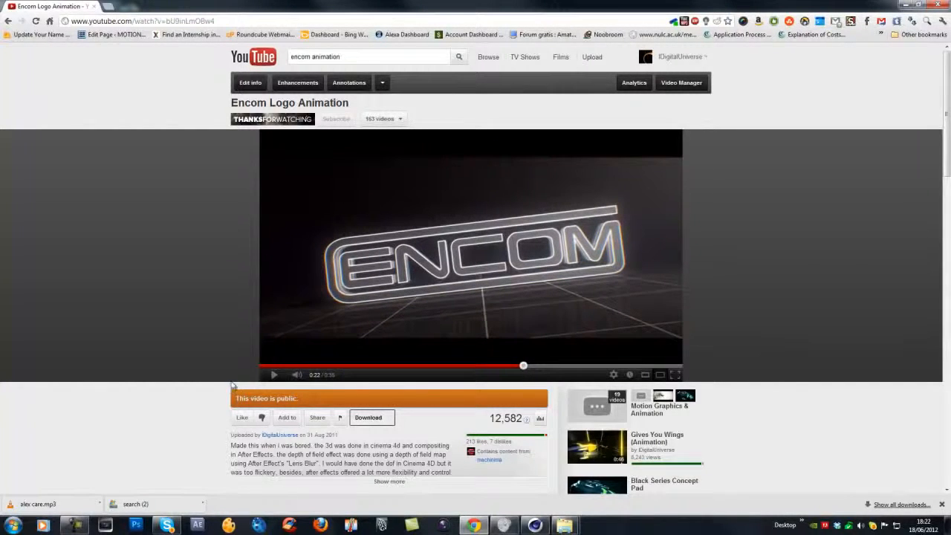
# Switch to Cinema 4D and add a Text spline object to the empty scene.
pyautogui.moveTo(535, 528)
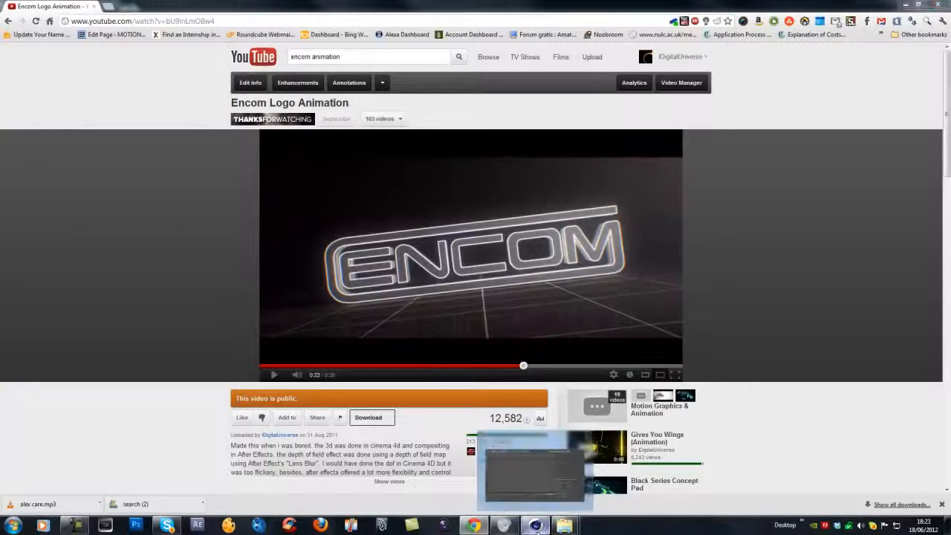
pyautogui.click(535, 468)
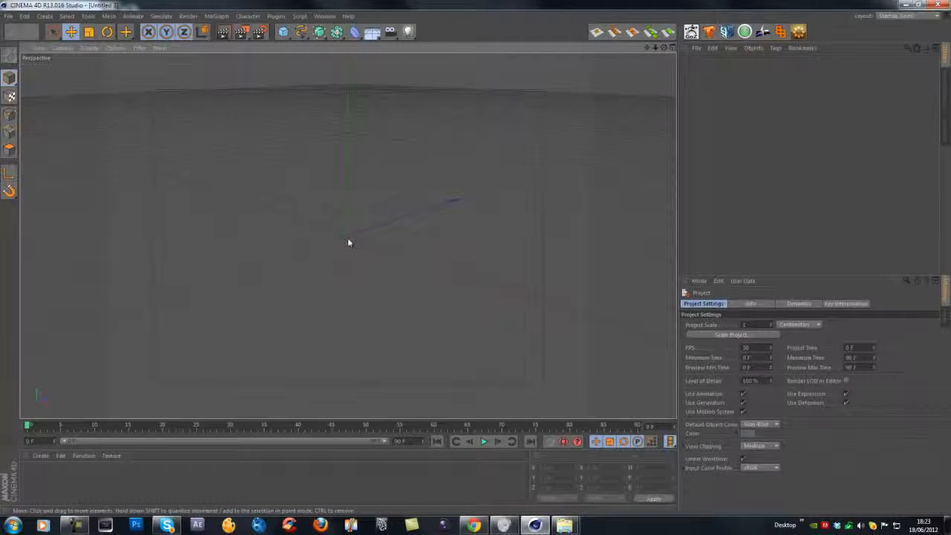
pyautogui.scroll(-2, 338, 257)
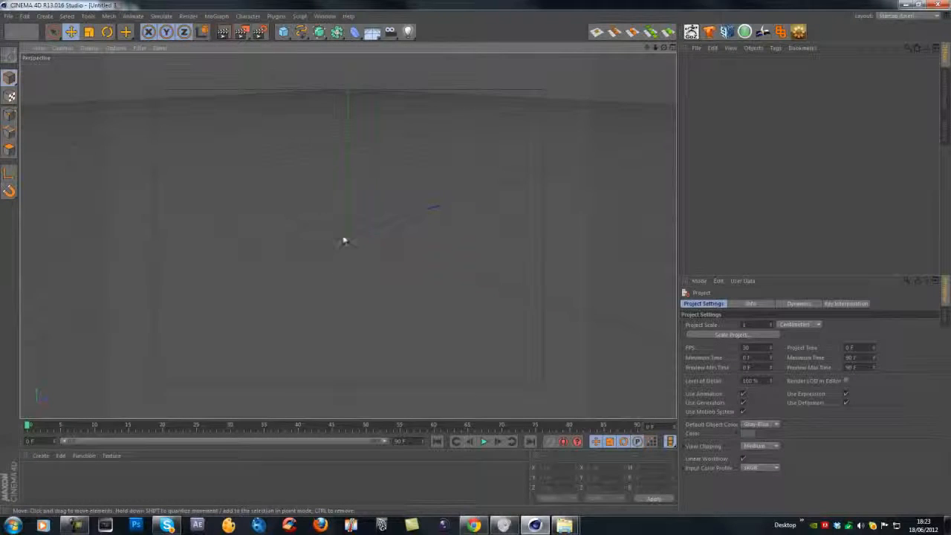
pyautogui.keyDown('alt'); pyautogui.moveTo(344, 240); pyautogui.dragTo(349, 253, button='middle'); pyautogui.keyUp('alt')
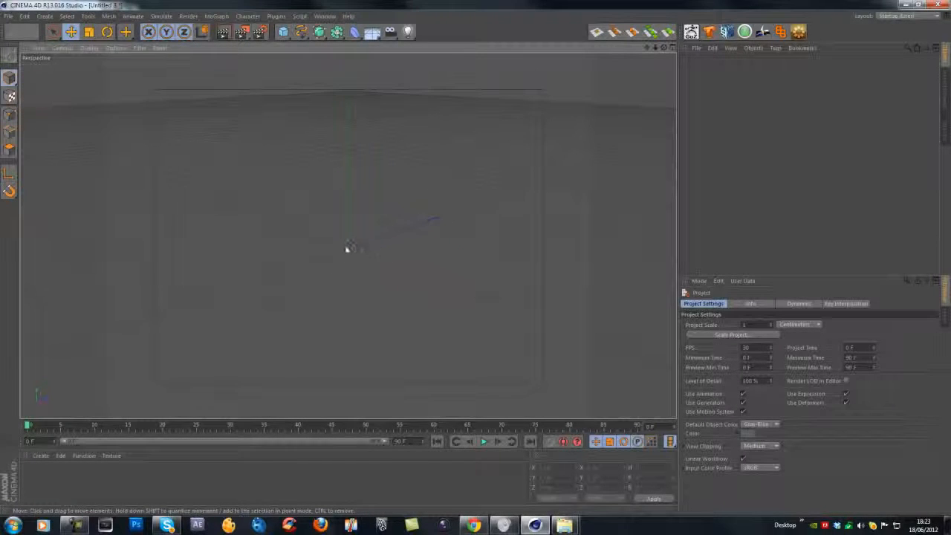
pyautogui.scroll(3, 349, 260)
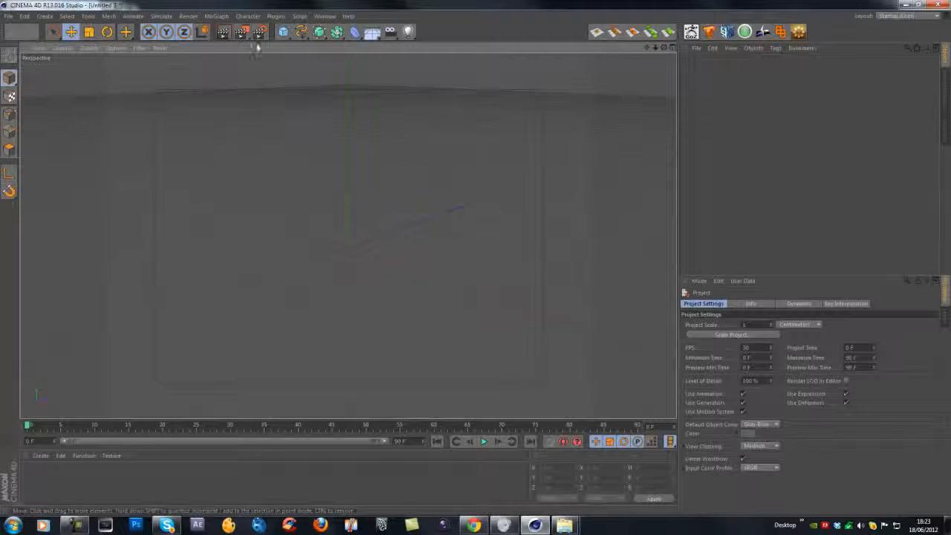
pyautogui.click(301, 32)
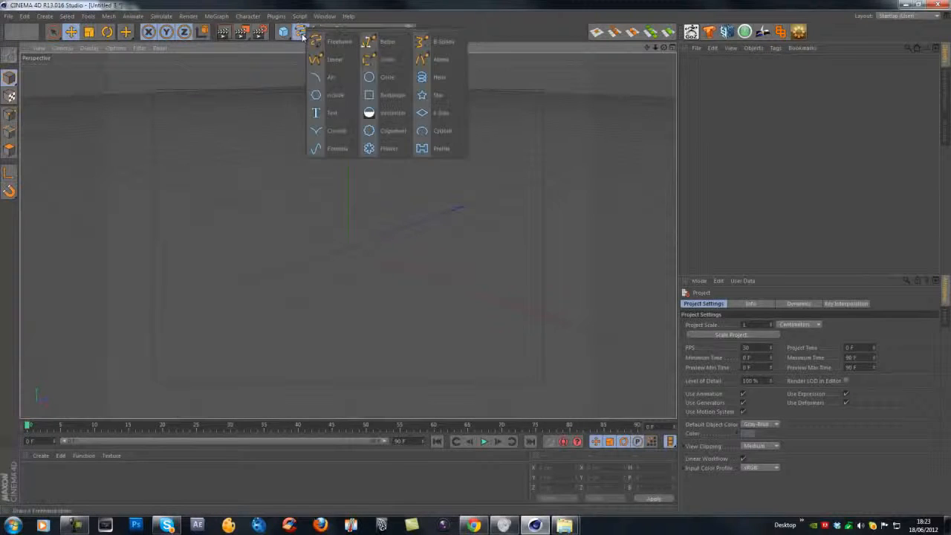
pyautogui.click(329, 113)
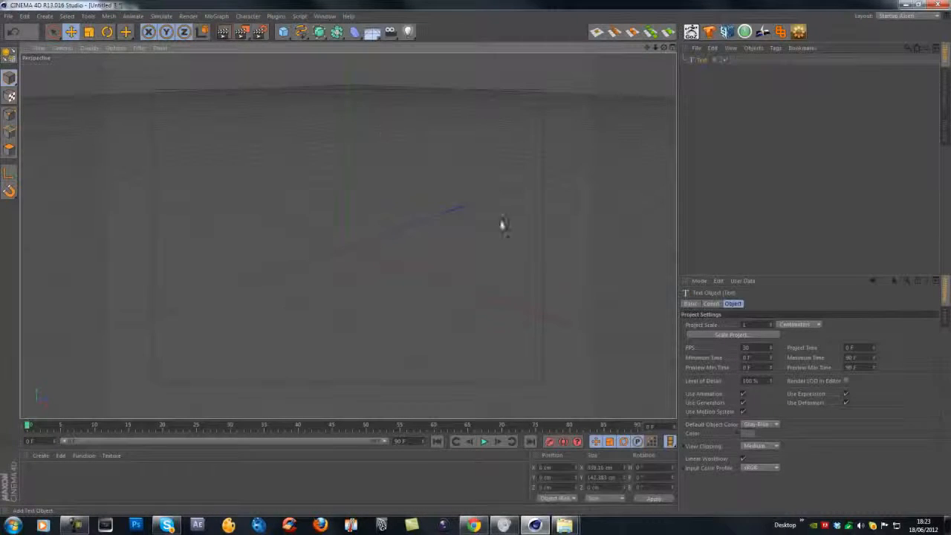
# Extrude the Text spline with an Extrude NURBS object and set the text to flicker.
pyautogui.click(319, 32)
pyautogui.click(424, 57)
pyautogui.moveTo(701, 71); pyautogui.dragTo(707, 61)
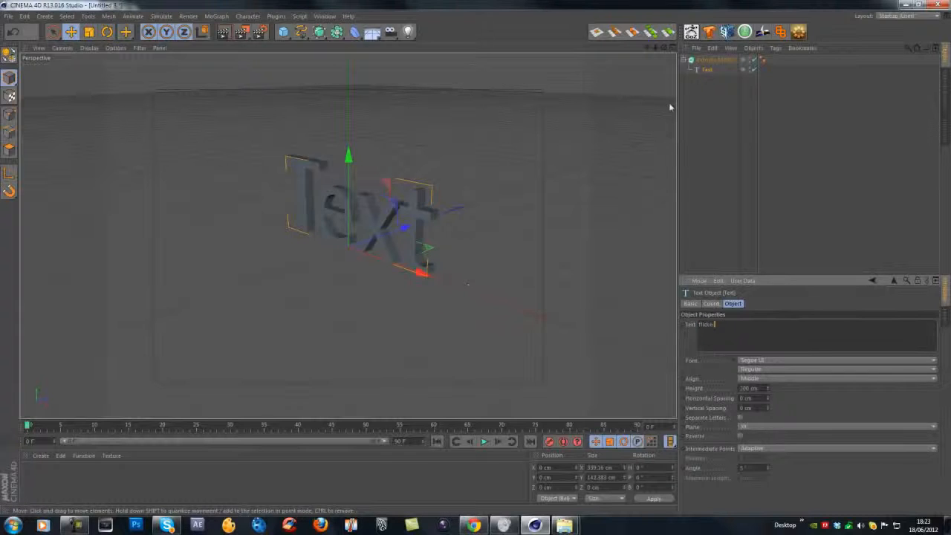
pyautogui.click(692, 61)
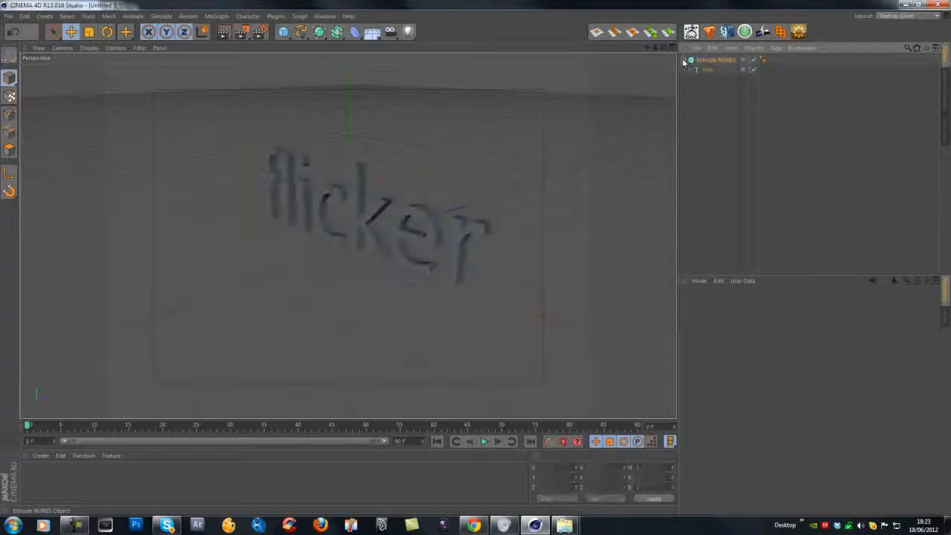
# Duplicate the Text spline outside the Extrude NURBS and add a Circle spline with a 2 cm radius.
pyautogui.keyDown('ctrl'); pyautogui.moveTo(702, 69); pyautogui.dragTo(702, 80); pyautogui.keyUp('ctrl')
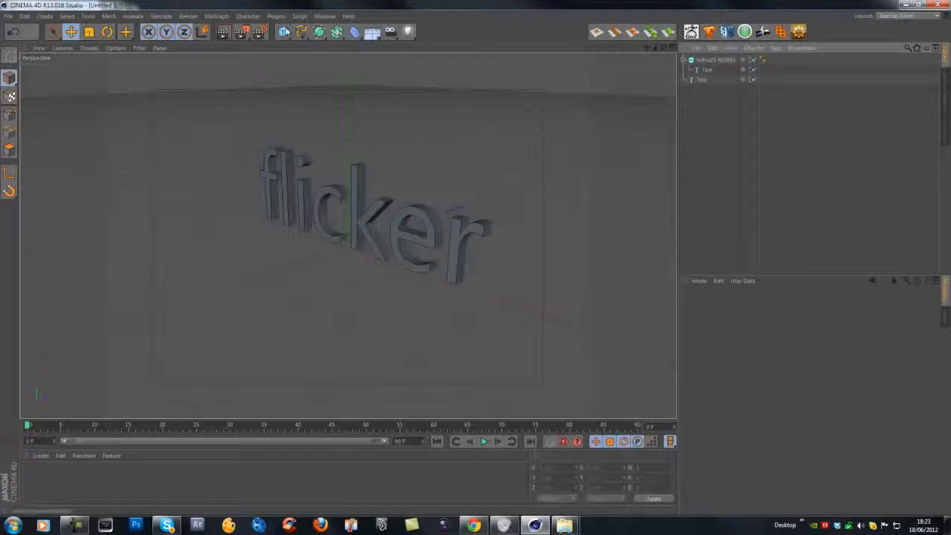
pyautogui.moveTo(301, 31); pyautogui.dragTo(398, 77)
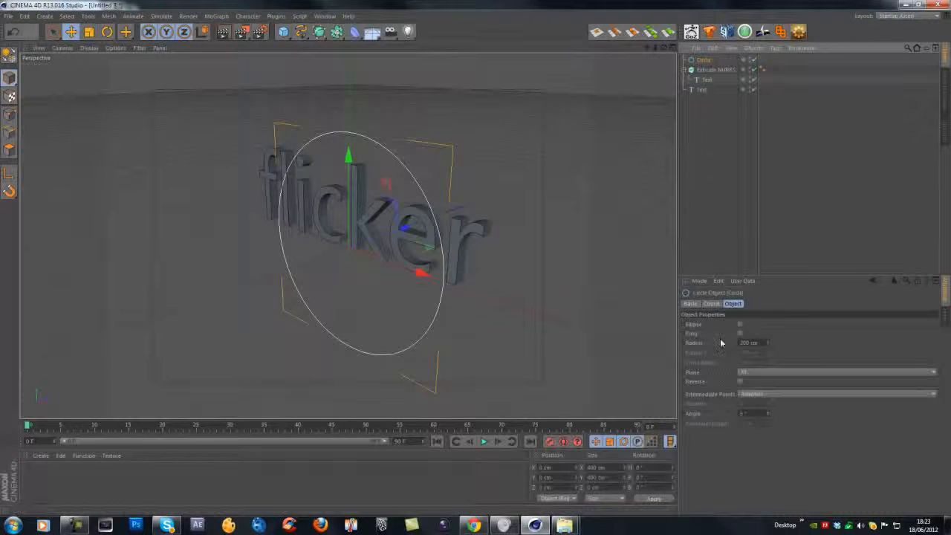
pyautogui.moveTo(761, 344); pyautogui.dragTo(654, 334)
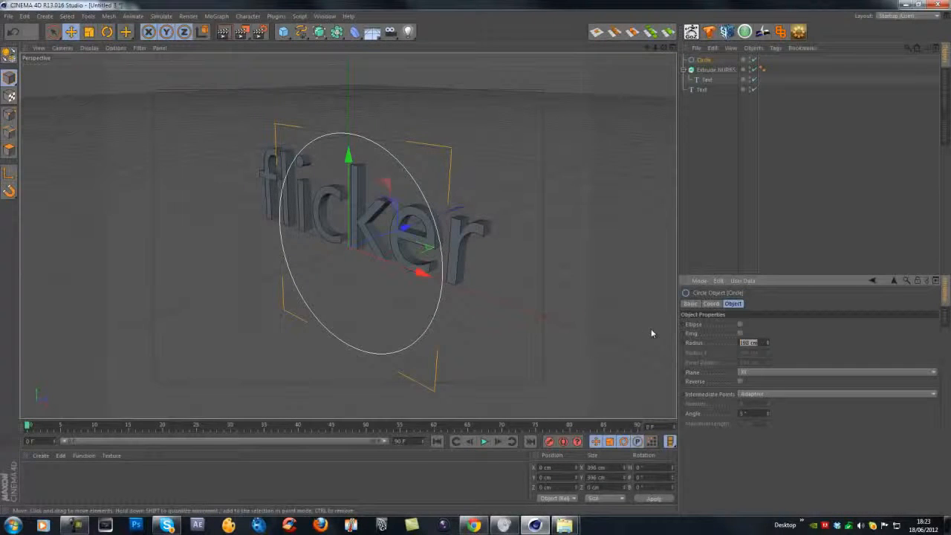
pyautogui.write('2')
pyautogui.press('Return')
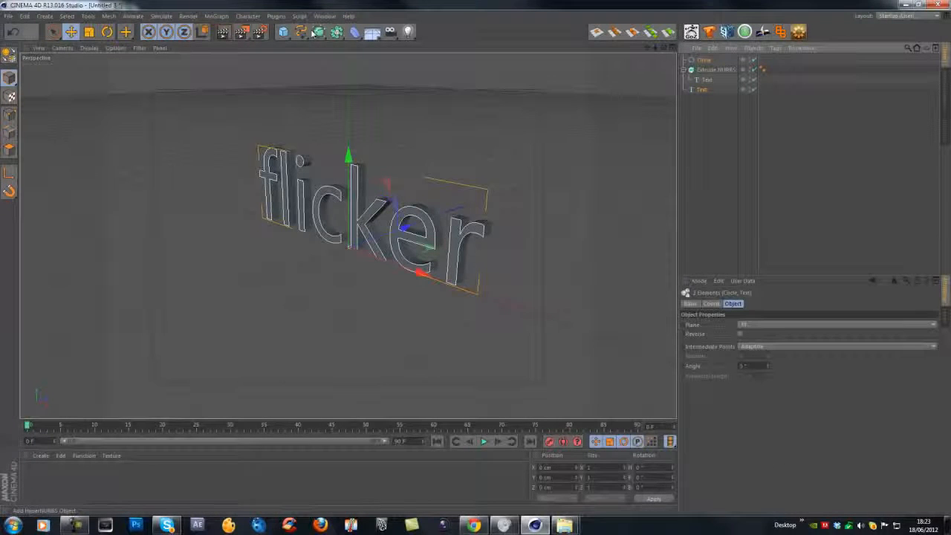
# Add a Sweep NURBS object and place the Circle and the duplicate Text spline inside it.
pyautogui.moveTo(336, 32); pyautogui.dragTo(351, 79)
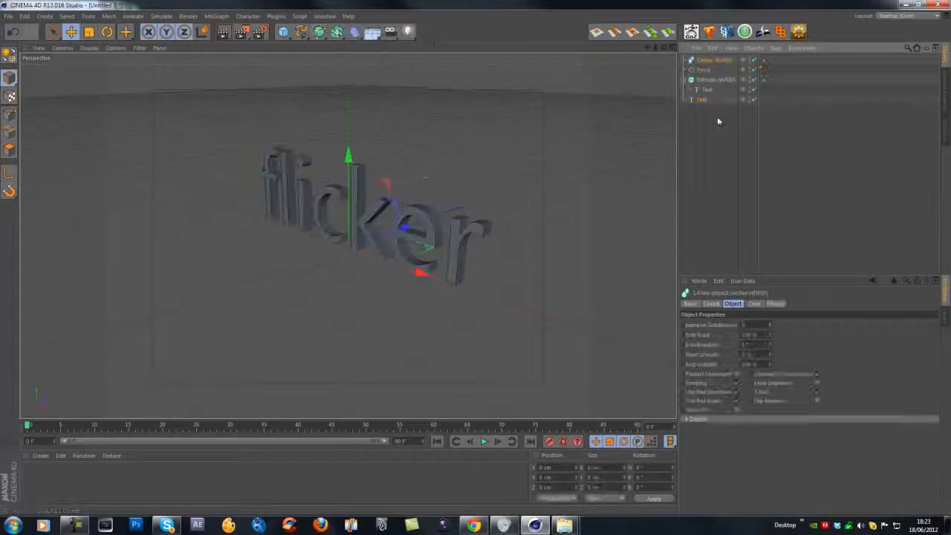
pyautogui.click(702, 101)
pyautogui.keyDown('ctrl'); pyautogui.click(703, 71); pyautogui.keyUp('ctrl')
pyautogui.moveTo(703, 71); pyautogui.dragTo(706, 62)
pyautogui.click(721, 162)
pyautogui.scroll(5, 403, 225)
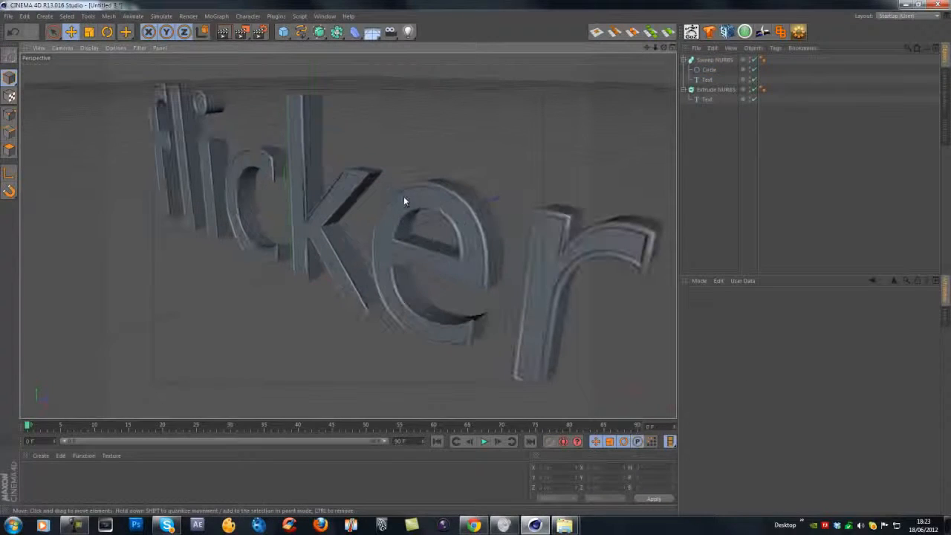
# Set the Circle spline's radius to 1 cm.
pyautogui.moveTo(456, 198)
pyautogui.keyDown('alt'); pyautogui.mouseDown()
pyautogui.moveTo(378, 230)
pyautogui.moveTo(240, 233)
pyautogui.moveTo(356, 208)
pyautogui.moveTo(452, 240)
pyautogui.moveTo(471, 329)
pyautogui.moveTo(445, 201)
pyautogui.mouseUp(); pyautogui.keyUp('alt')
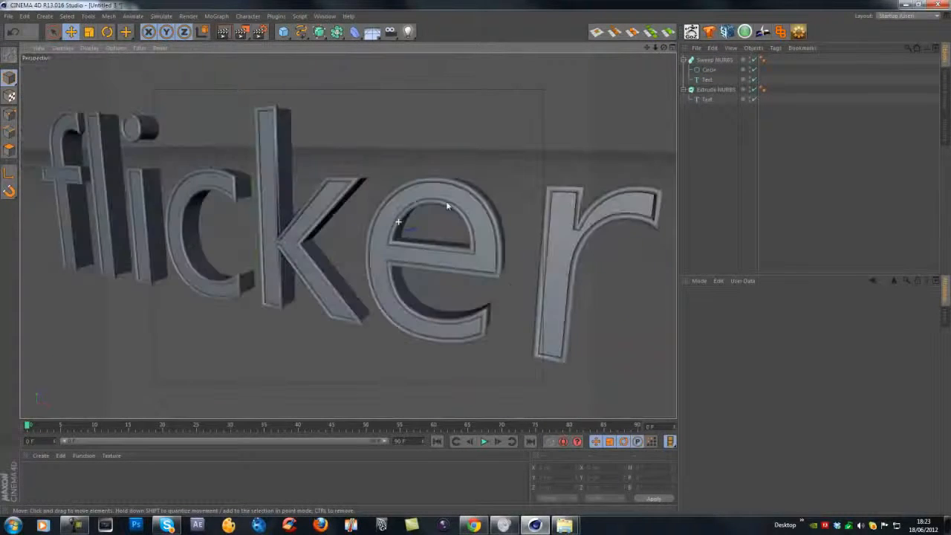
pyautogui.click(707, 99)
pyautogui.click(708, 69)
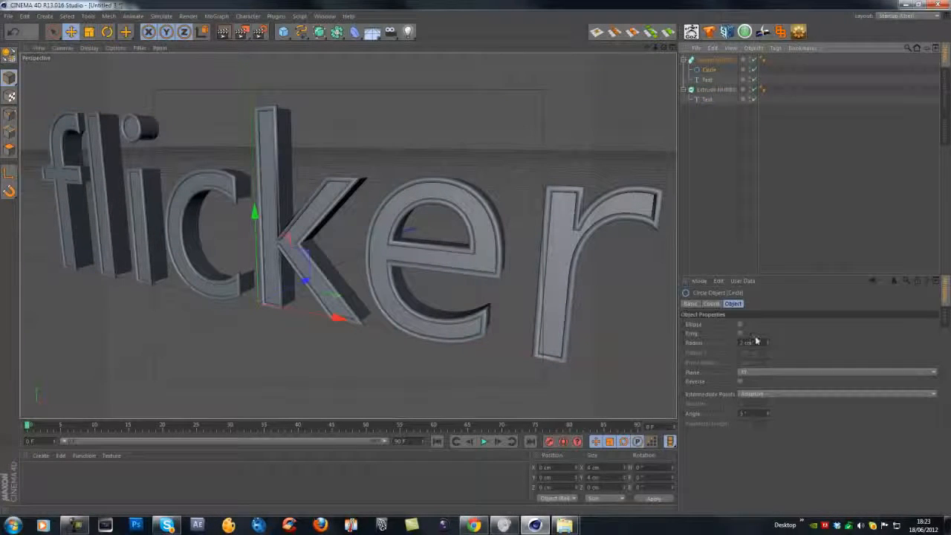
pyautogui.write('1')
pyautogui.press('Return')
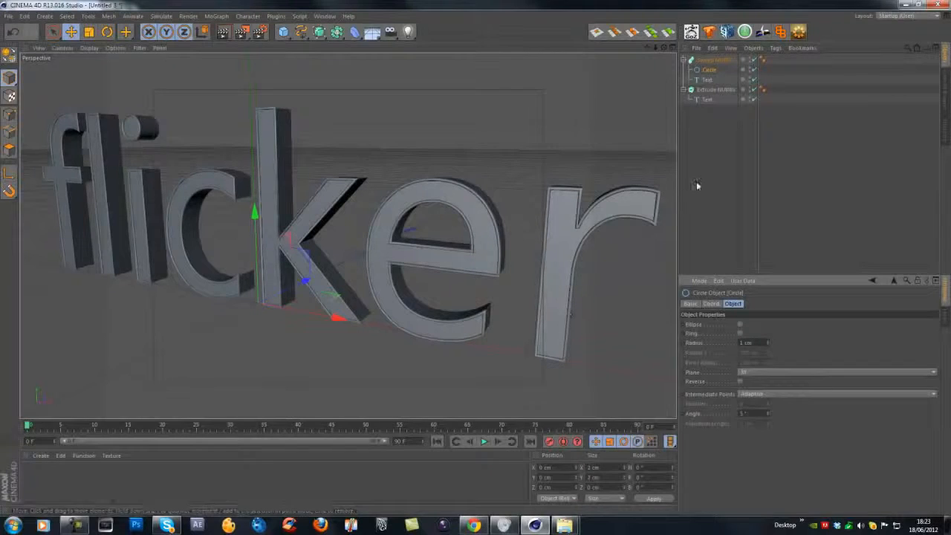
# Create a new material and enable its white Luminance channel in the Material Editor.
pyautogui.scroll(-5, 356, 213)
pyautogui.keyDown('alt'); pyautogui.moveTo(320, 206); pyautogui.dragTo(364, 222); pyautogui.keyUp('alt')
pyautogui.keyDown('alt'); pyautogui.moveTo(291, 217); pyautogui.dragTo(318, 223, button='middle'); pyautogui.keyUp('alt')
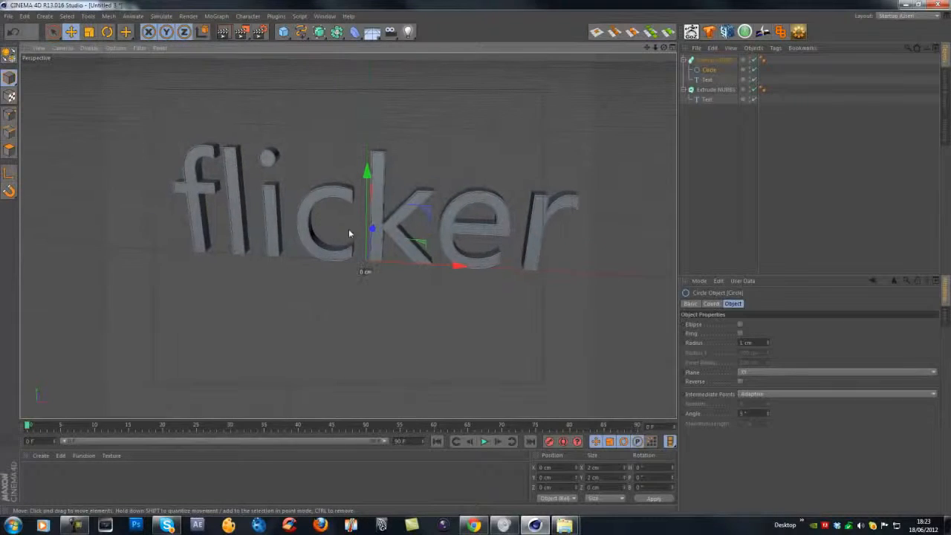
pyautogui.keyDown('alt'); pyautogui.moveTo(350, 233); pyautogui.dragTo(352, 231); pyautogui.keyUp('alt')
pyautogui.doubleClick(58, 497)
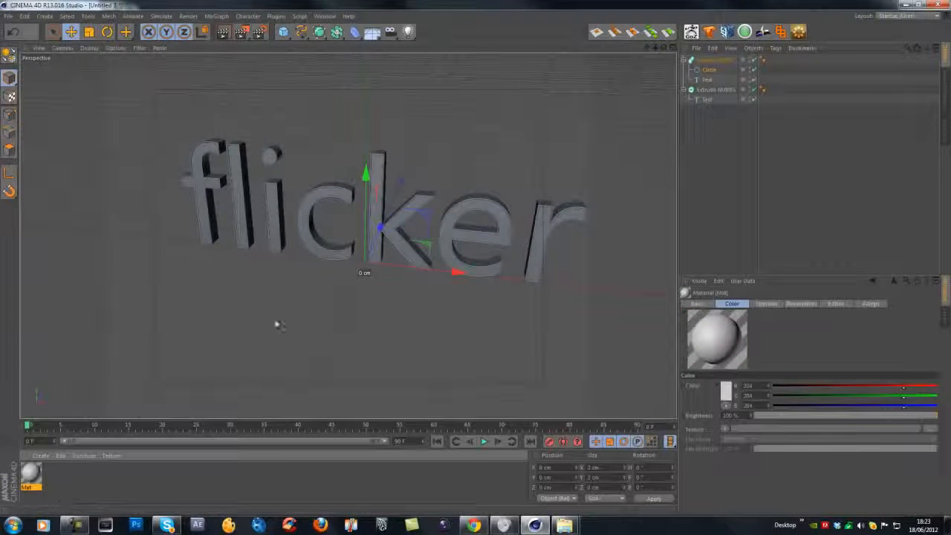
pyautogui.doubleClick(31, 473)
pyautogui.click(196, 189)
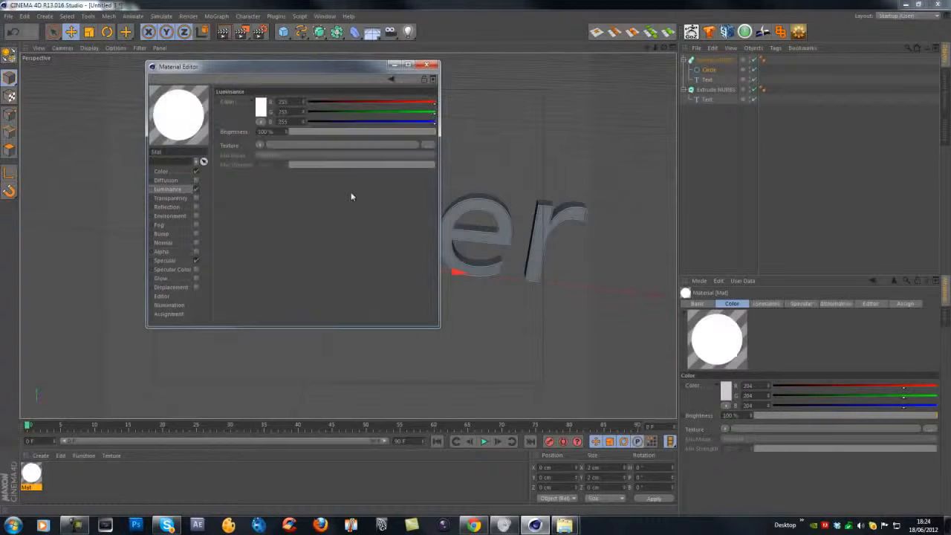
pyautogui.click(427, 65)
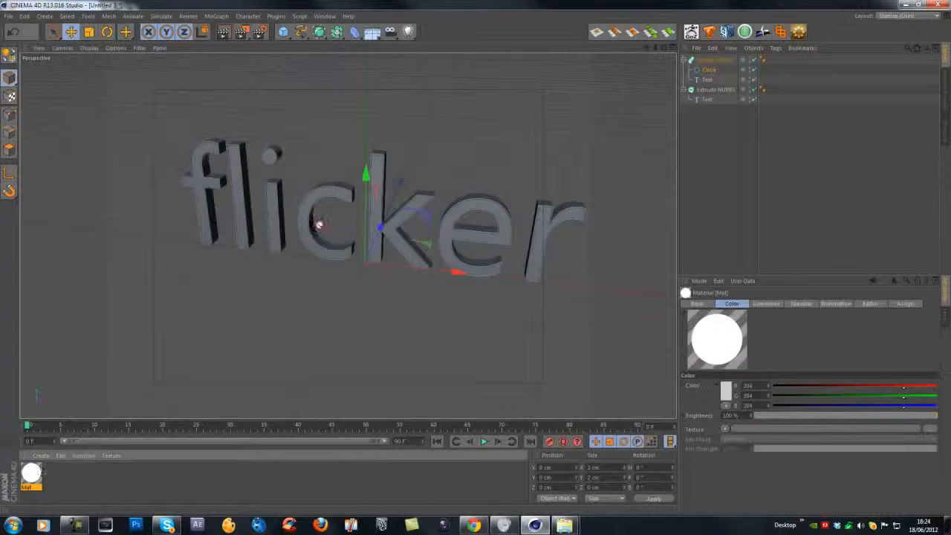
# Apply the new material to the Sweep NURBS object.
pyautogui.moveTo(331, 184); pyautogui.dragTo(712, 61)
pyautogui.click(703, 139)
pyautogui.scroll(2, 382, 217)
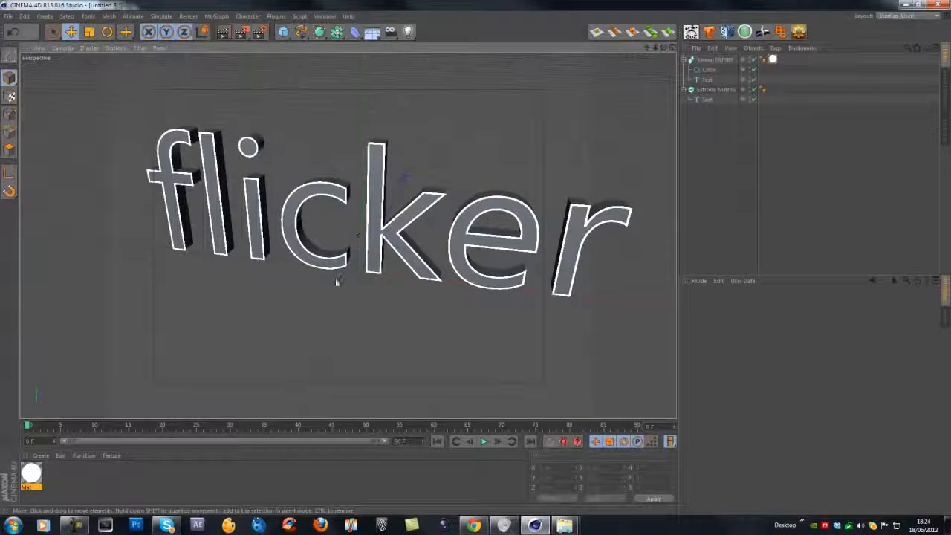
pyautogui.keyDown('alt'); pyautogui.moveTo(326, 231); pyautogui.dragTo(397, 219); pyautogui.keyUp('alt')
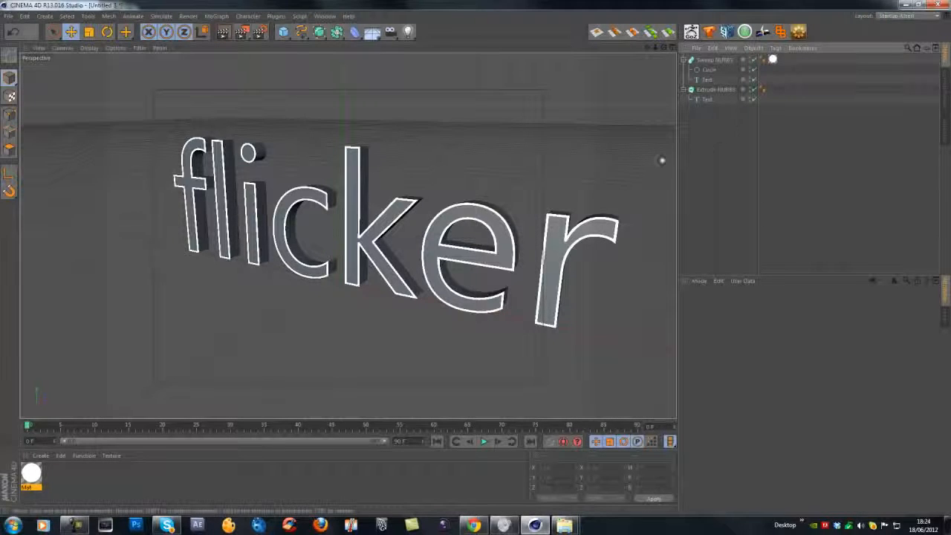
# Add a Display tag to the Sweep NURBS object.
pyautogui.click(725, 60)
pyautogui.rightClick(726, 60)
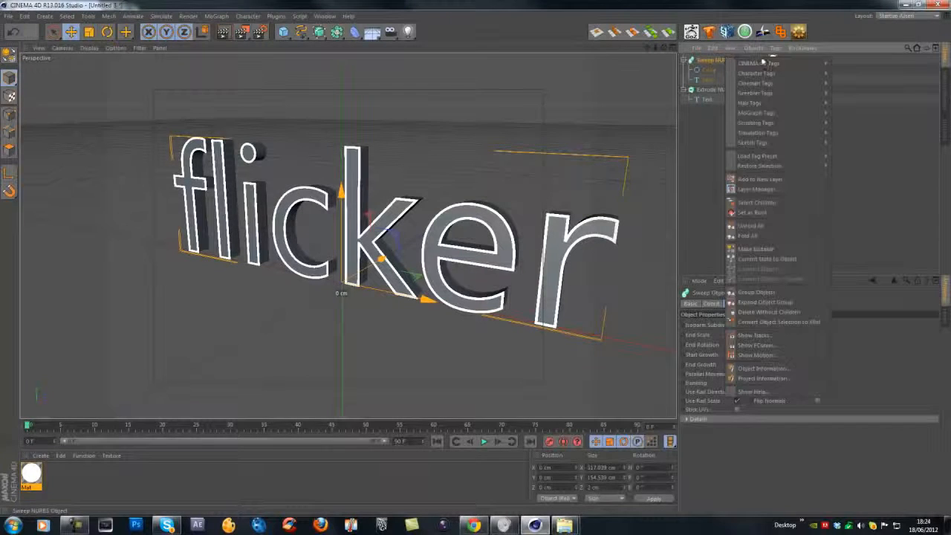
pyautogui.moveTo(765, 63)
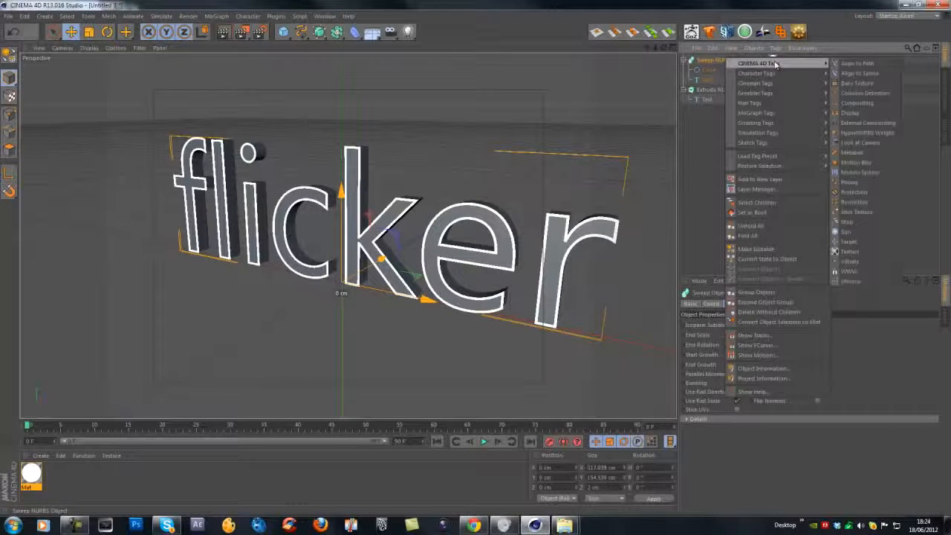
pyautogui.click(851, 113)
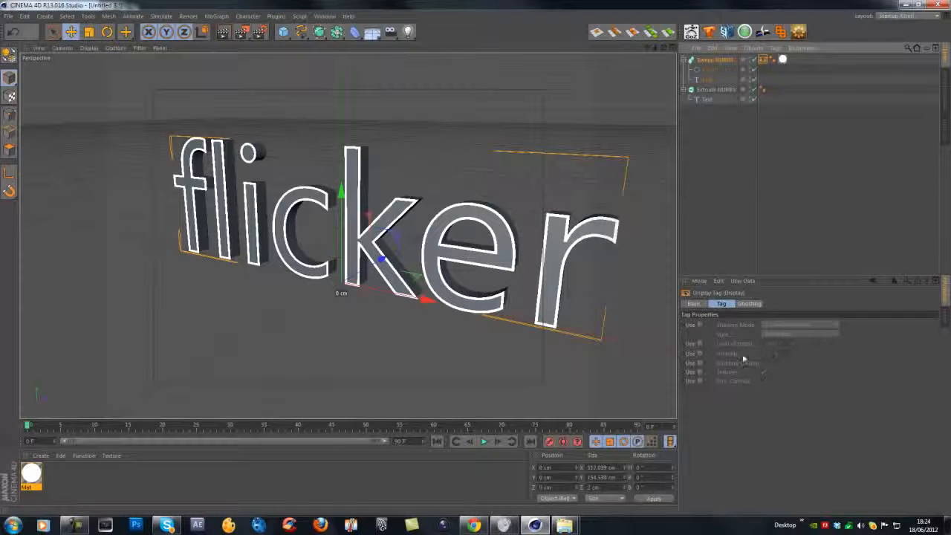
# Enable the Display tag's Visibility, set it to 2%, and render the view.
pyautogui.click(700, 353)
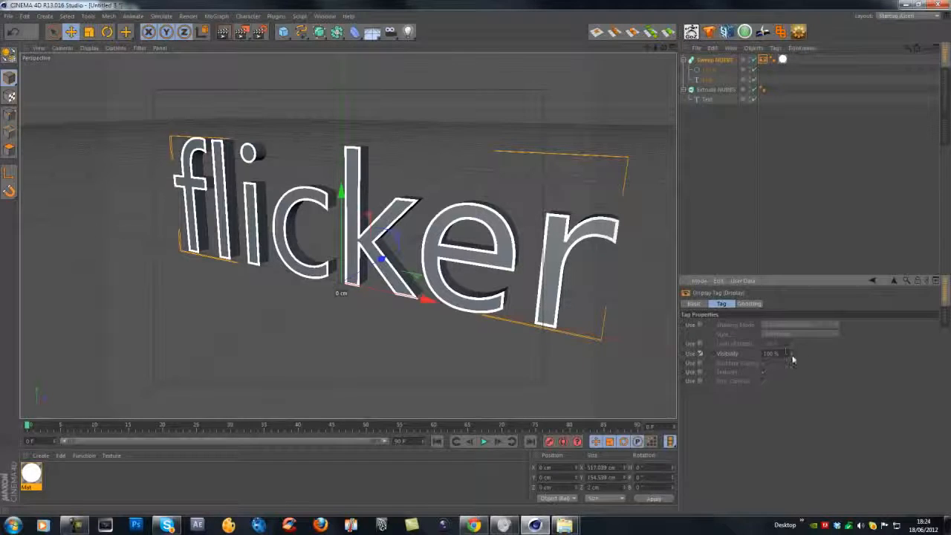
pyautogui.moveTo(792, 354); pyautogui.dragTo(778, 417)
pyautogui.click(223, 31)
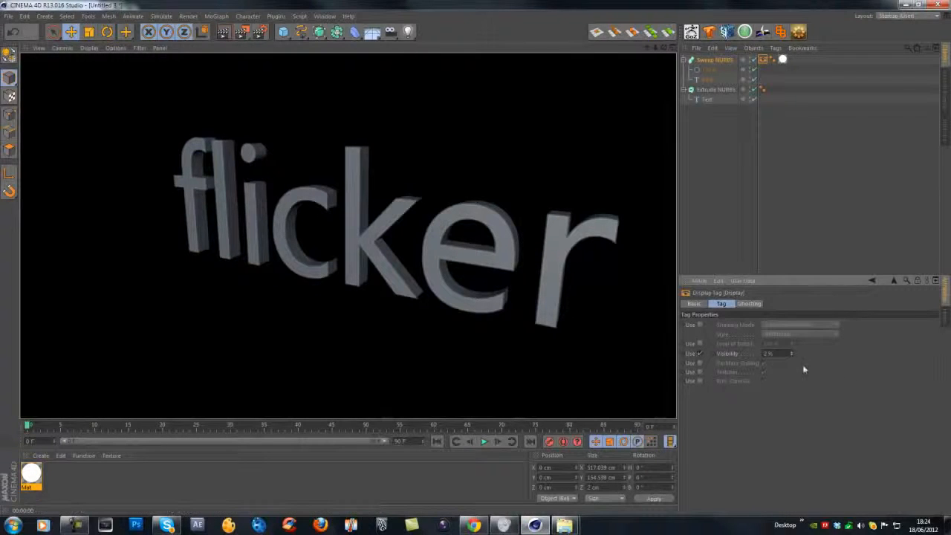
# Raise the Display tag's Visibility to about 47% and render the view to compare.
pyautogui.moveTo(792, 355); pyautogui.dragTo(792, 309)
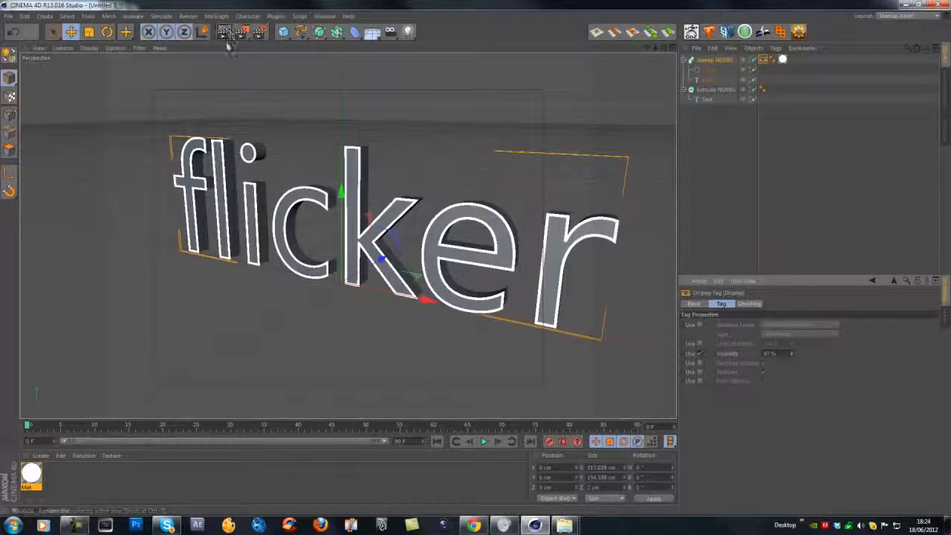
pyautogui.click(223, 32)
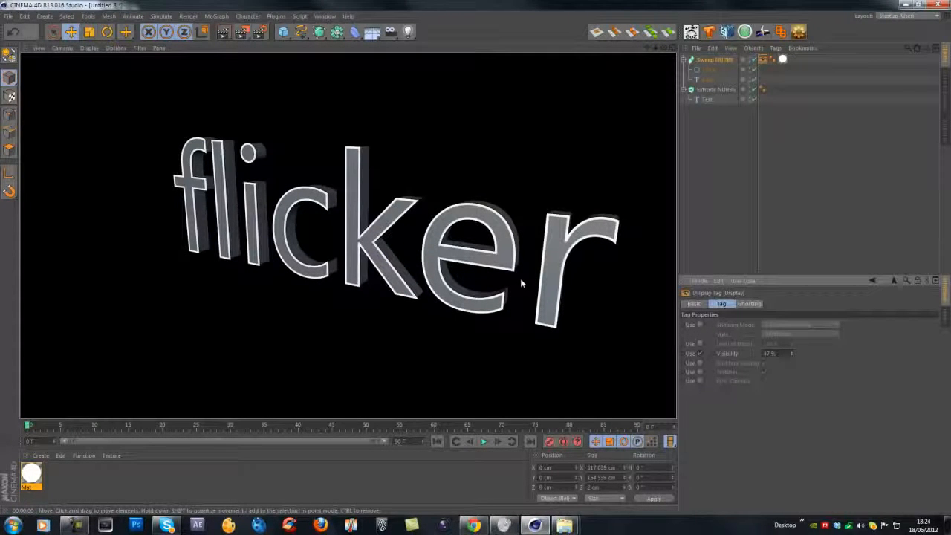
# Set the Display tag's Visibility to 0%.
pyautogui.moveTo(768, 354); pyautogui.dragTo(695, 362)
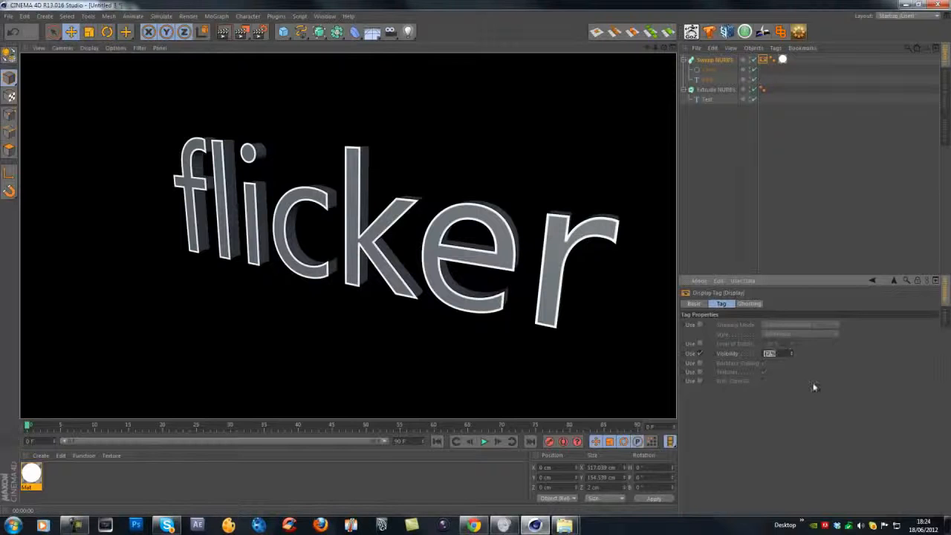
pyautogui.click(812, 383)
pyautogui.click(791, 353)
pyautogui.moveTo(787, 353); pyautogui.dragTo(731, 348)
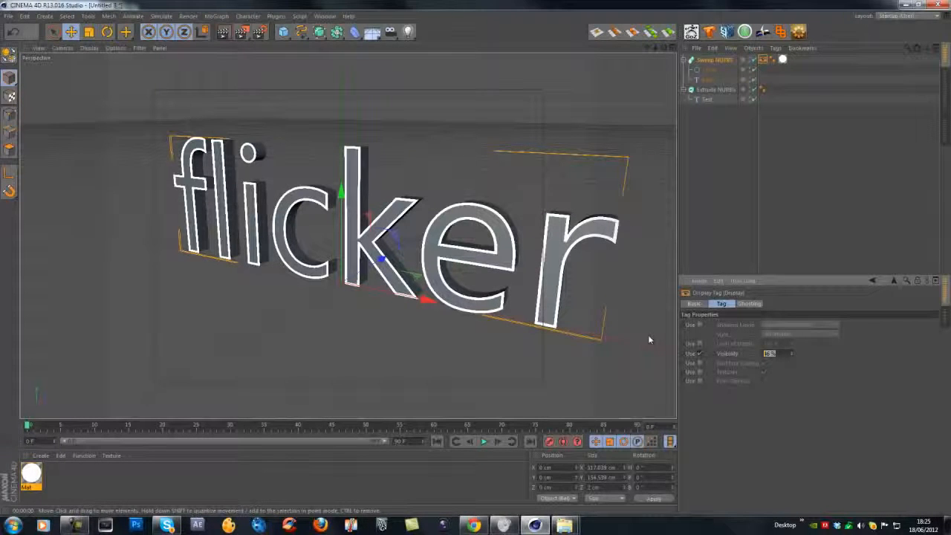
pyautogui.write('0')
pyautogui.press('Return')
pyautogui.scroll(1, 383, 214)
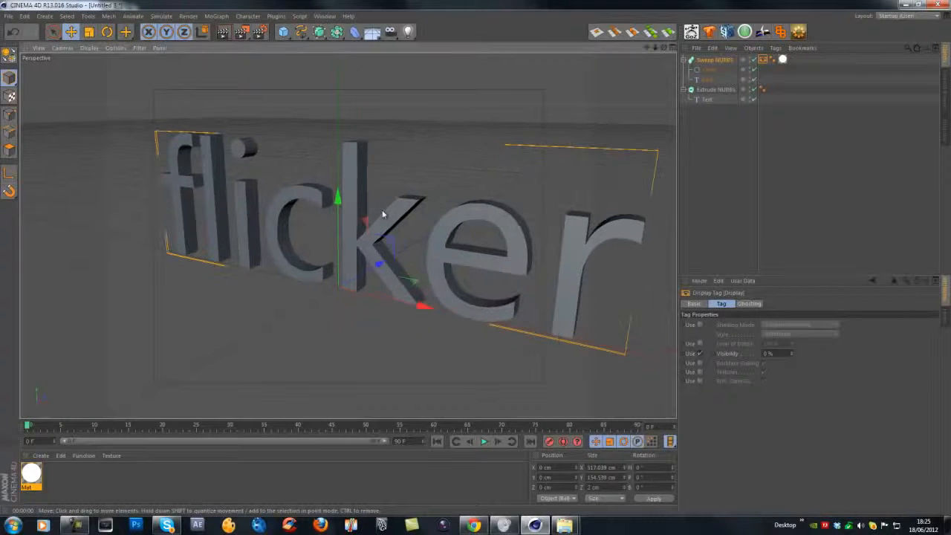
pyautogui.keyDown('alt'); pyautogui.moveTo(382, 213); pyautogui.dragTo(358, 195); pyautogui.keyUp('alt')
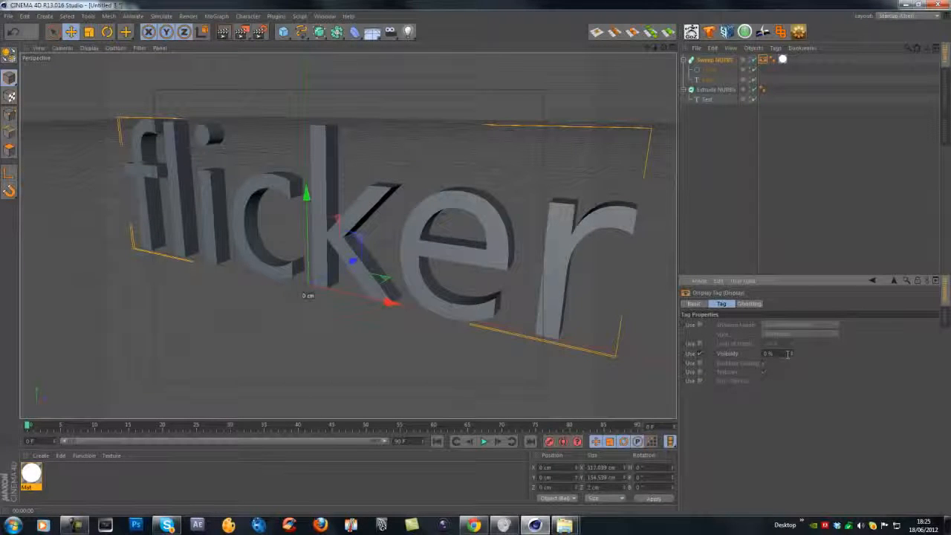
# Toggle the Visibility's Use option on and off to preview the outline appearing and disappearing.
pyautogui.click(700, 353)
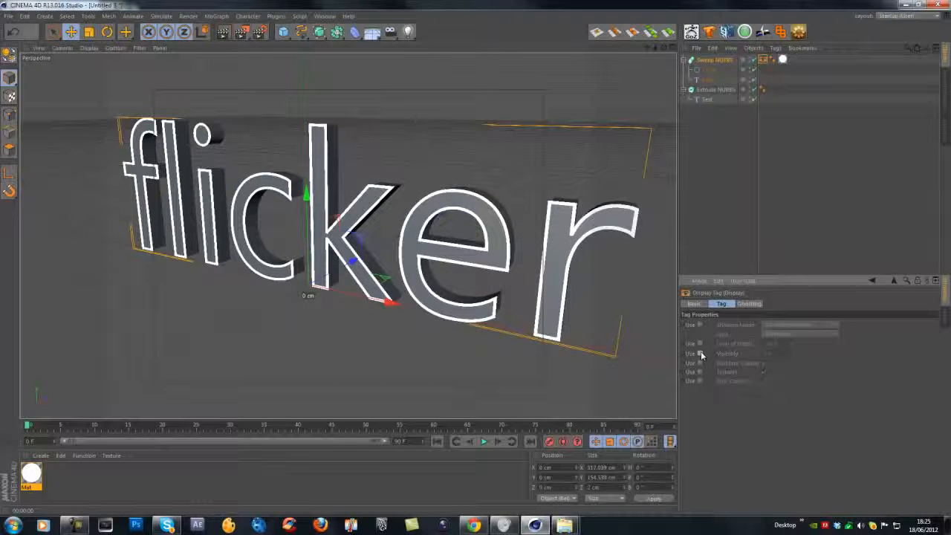
pyautogui.click(700, 354)
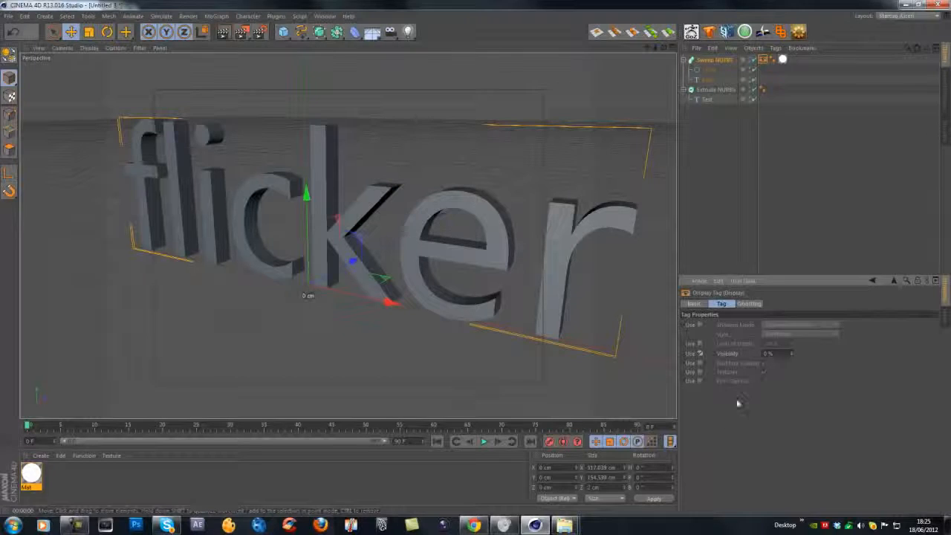
pyautogui.click(699, 353)
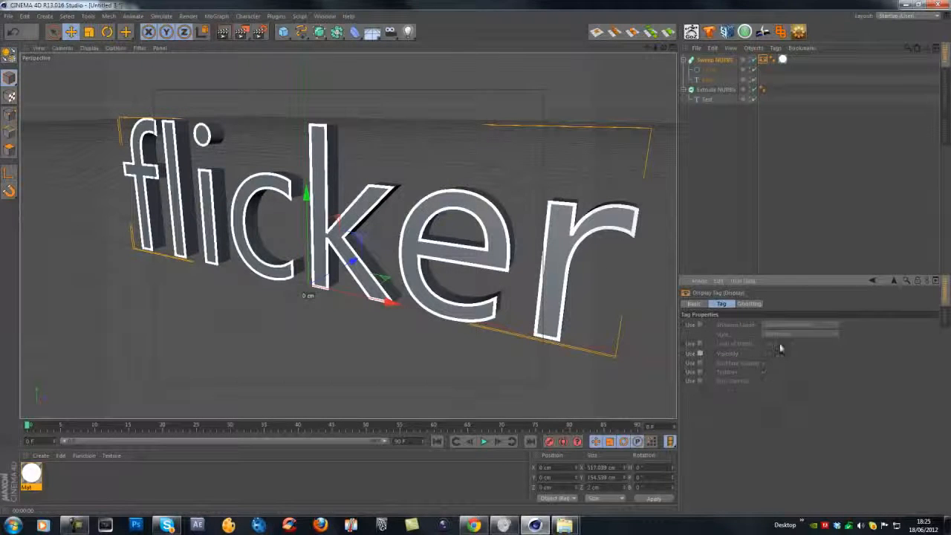
pyautogui.click(700, 353)
pyautogui.click(700, 354)
pyautogui.click(699, 354)
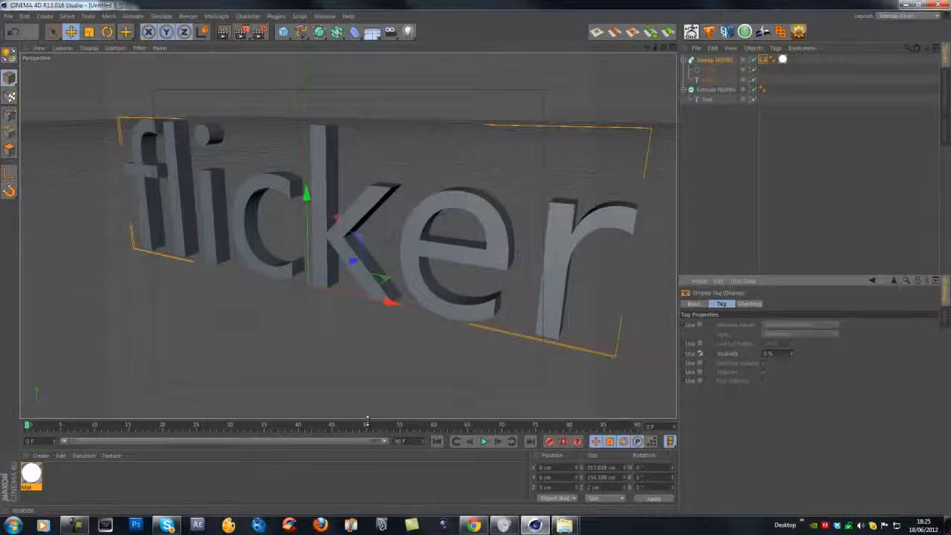
# Check the project's frame rate settings, then reselect the Display tag on the Sweep NURBS object.
pyautogui.hotkey('ctrl', 'd')
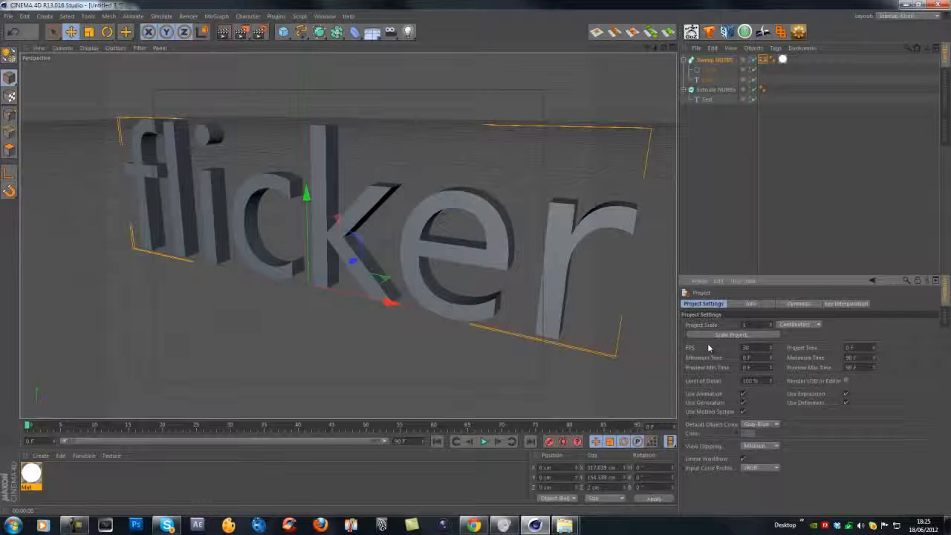
pyautogui.doubleClick(747, 347)
pyautogui.click(707, 205)
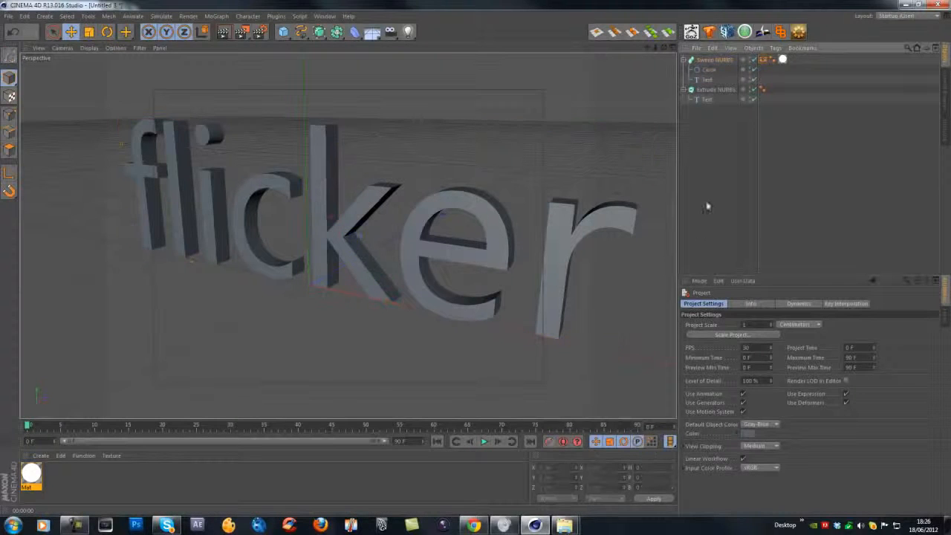
pyautogui.click(764, 60)
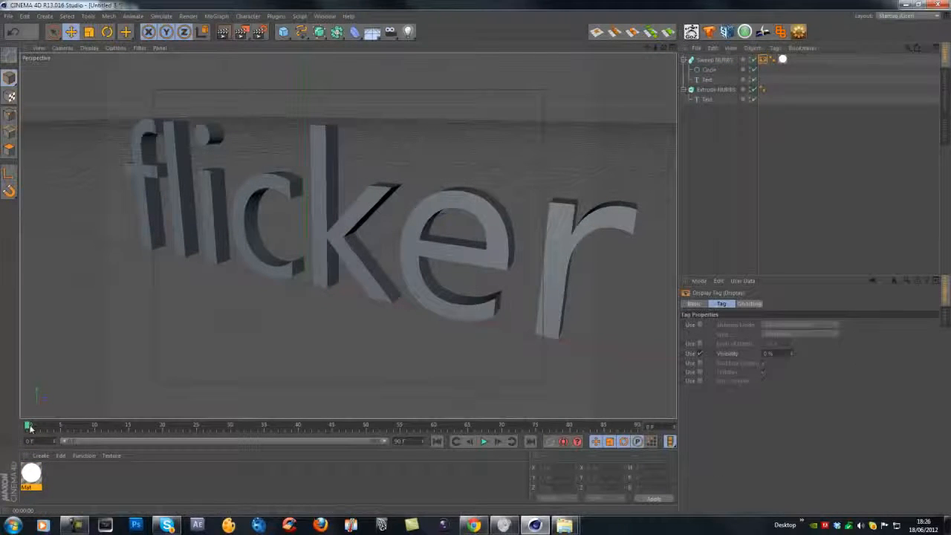
# Keyframe the Visibility Use option at frame 10 and switch it off with a keyframe at frame 11.
pyautogui.moveTo(29, 424); pyautogui.dragTo(97, 468)
pyautogui.click(696, 353)
pyautogui.click(685, 355)
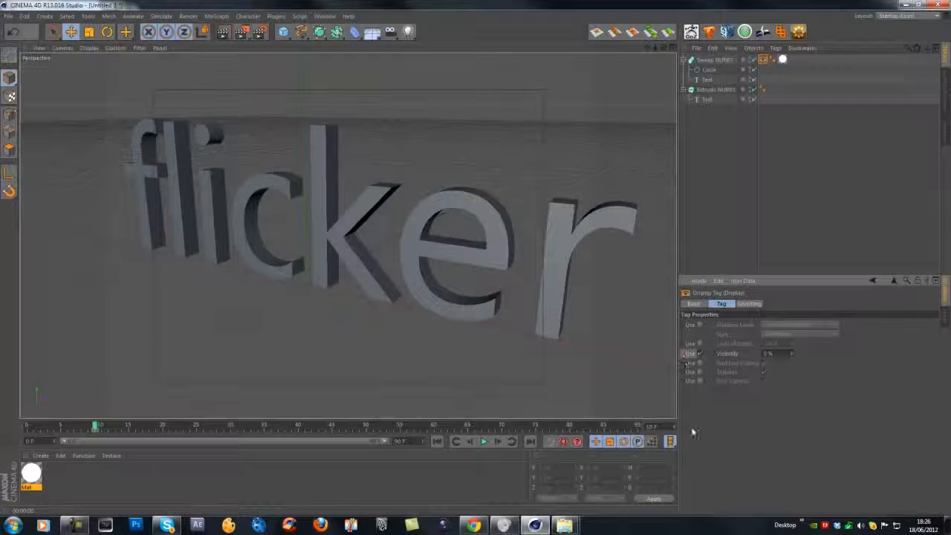
pyautogui.click(675, 426)
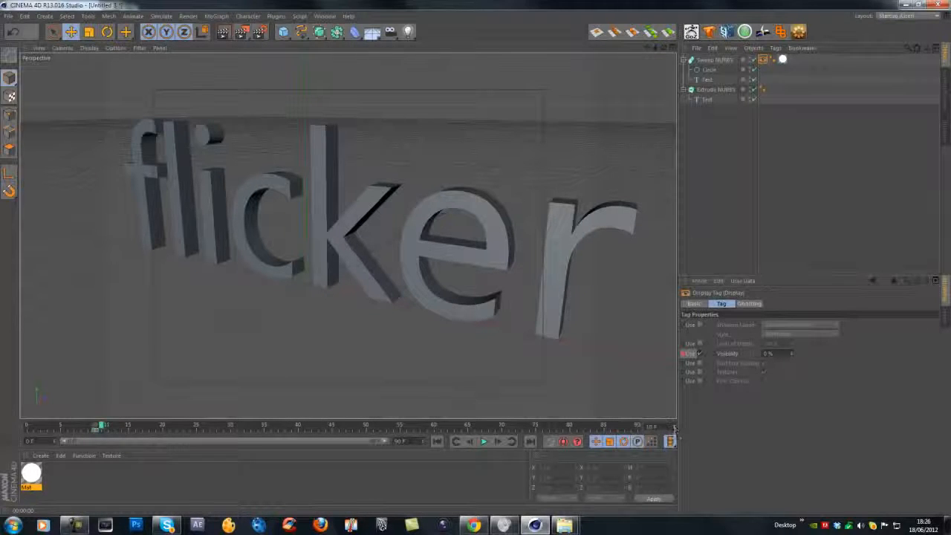
pyautogui.click(700, 354)
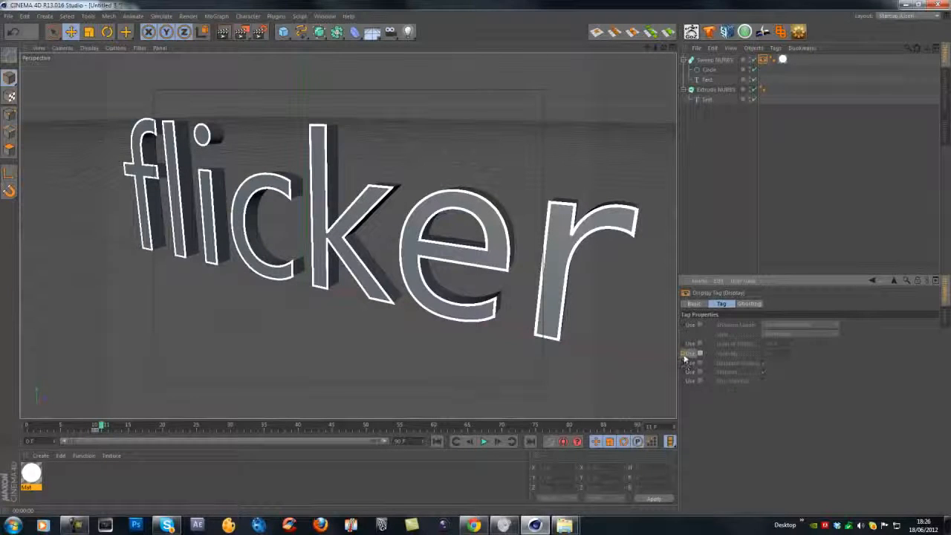
pyautogui.keyDown('ctrl'); pyautogui.click(683, 354); pyautogui.keyUp('ctrl')
# Scrub back and play the animation to preview the flicker.
pyautogui.moveTo(103, 428); pyautogui.dragTo(62, 428)
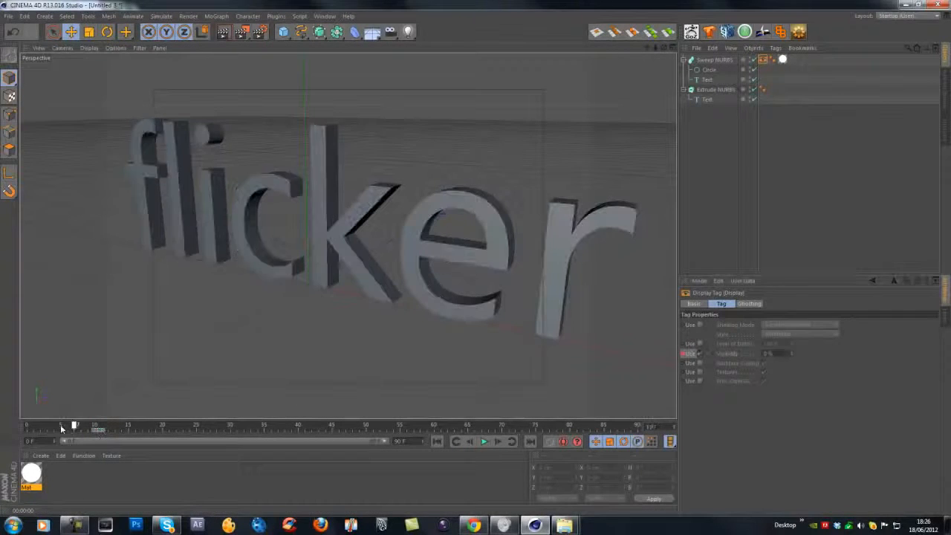
pyautogui.click(484, 441)
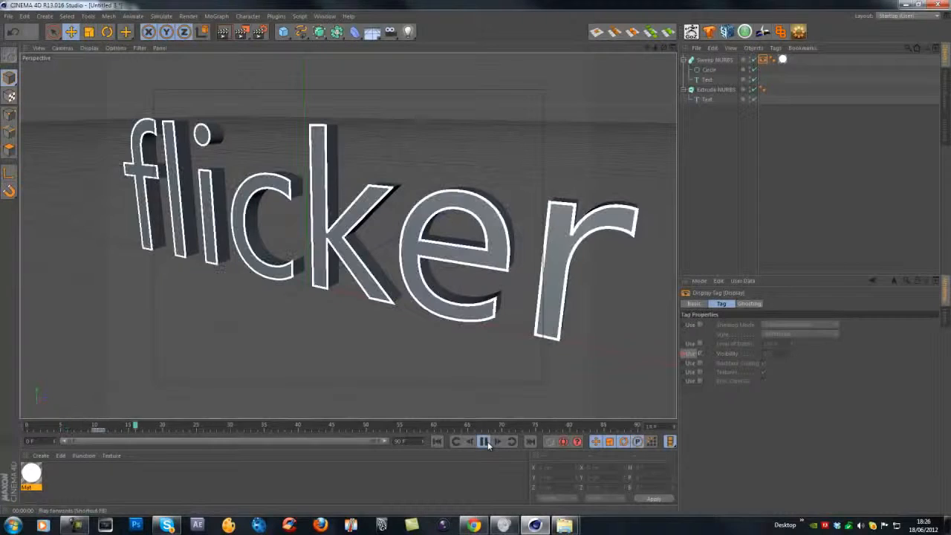
pyautogui.click(483, 441)
# Add further Visibility Use keyframes on the following frames after frame 13.
pyautogui.moveTo(283, 431); pyautogui.dragTo(103, 428)
pyautogui.moveTo(102, 430); pyautogui.dragTo(113, 432)
pyautogui.click(684, 354)
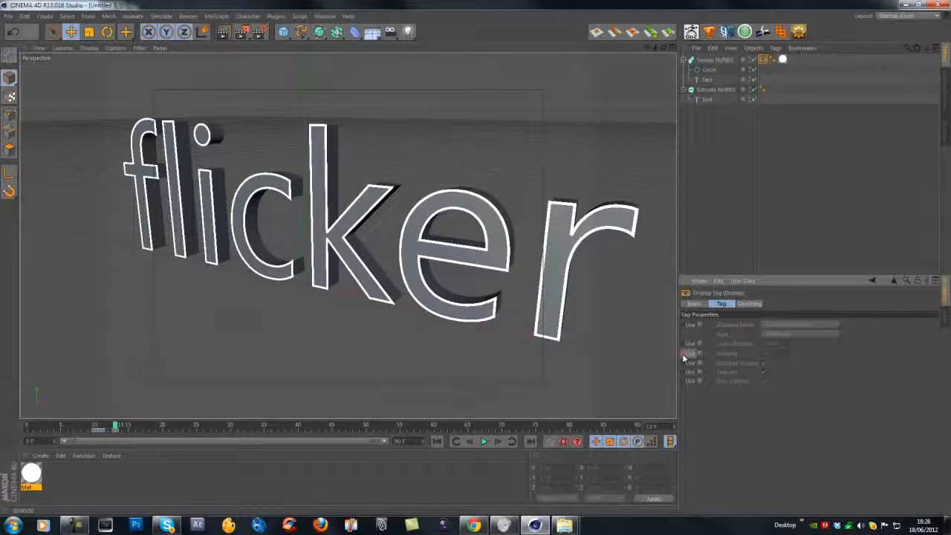
pyautogui.click(675, 427)
pyautogui.click(675, 426)
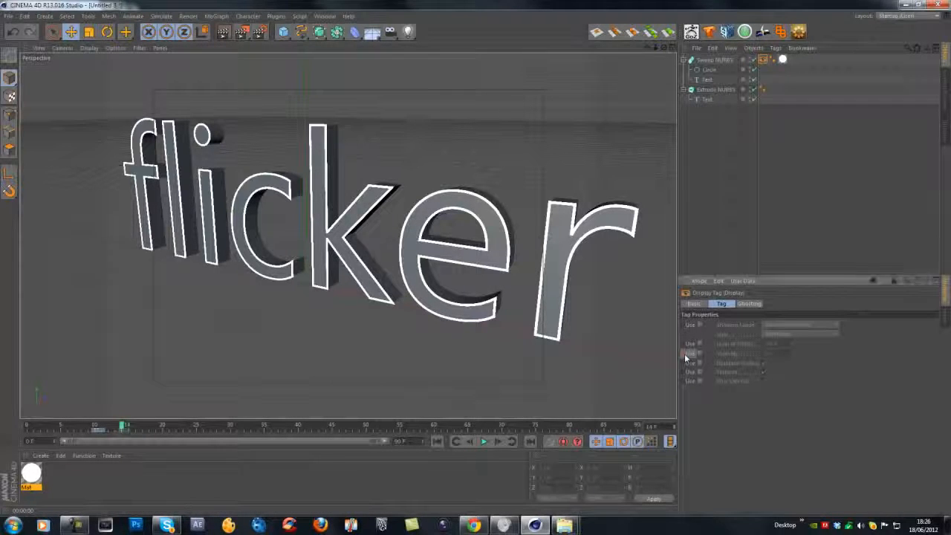
pyautogui.click(684, 354)
pyautogui.click(675, 427)
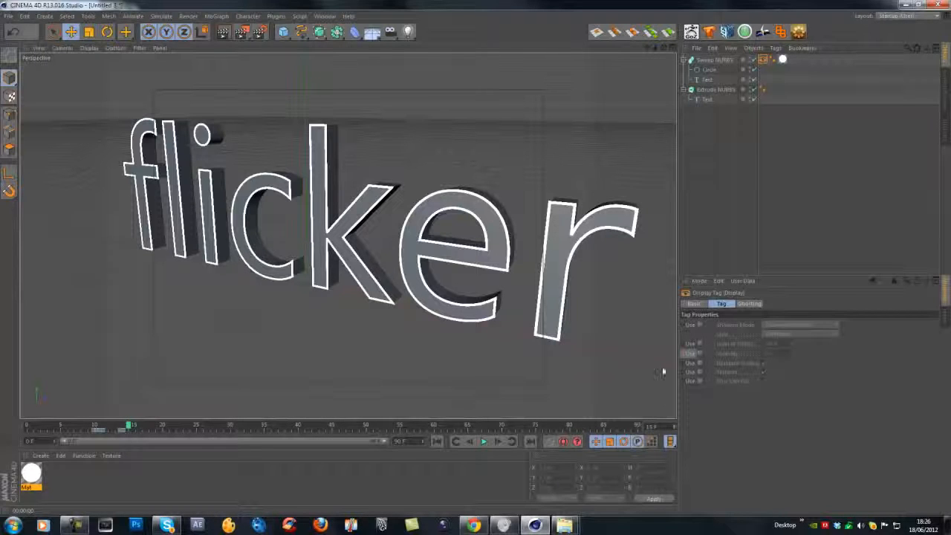
# Keyframe the Visibility Use option switching on and off across the next few frames to extend the flicker.
pyautogui.moveTo(132, 427); pyautogui.dragTo(108, 427)
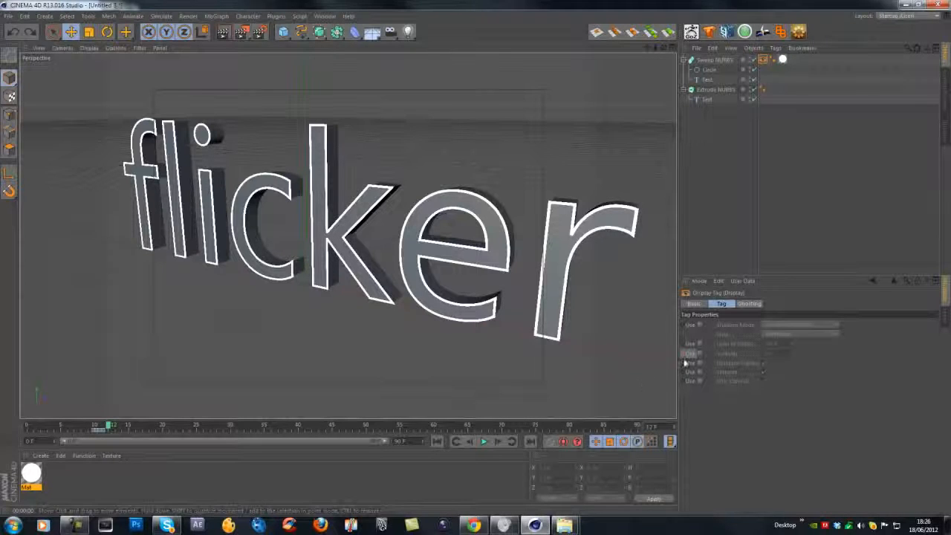
pyautogui.click(673, 425)
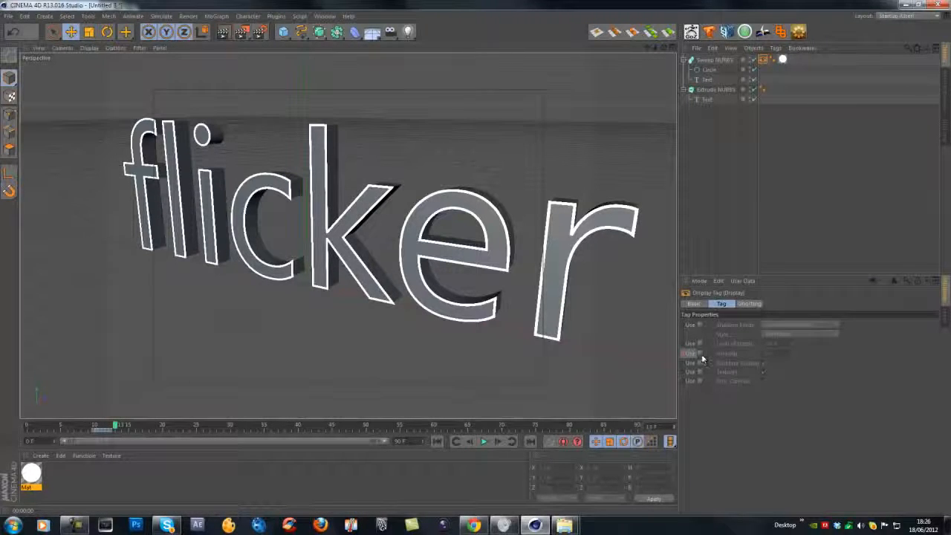
pyautogui.click(700, 353)
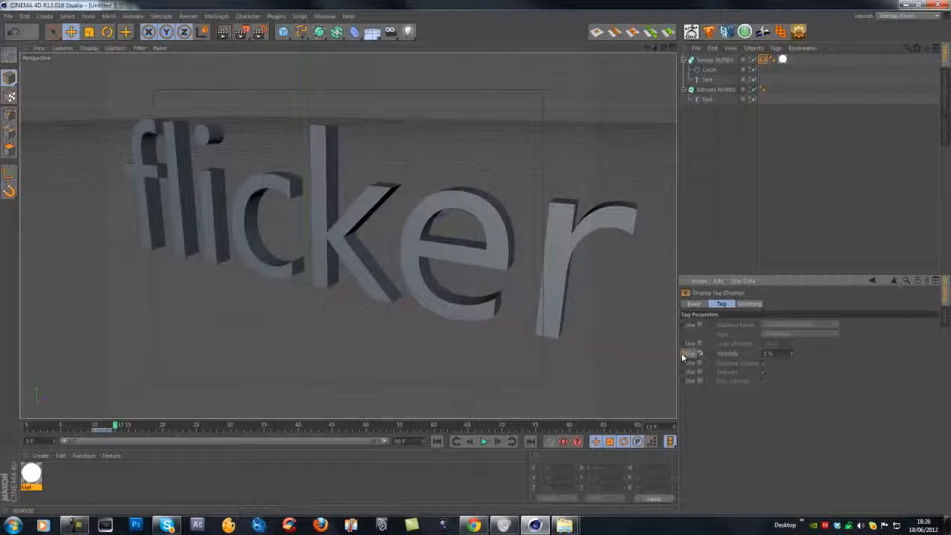
pyautogui.keyDown('ctrl'); pyautogui.click(683, 354); pyautogui.keyUp('ctrl')
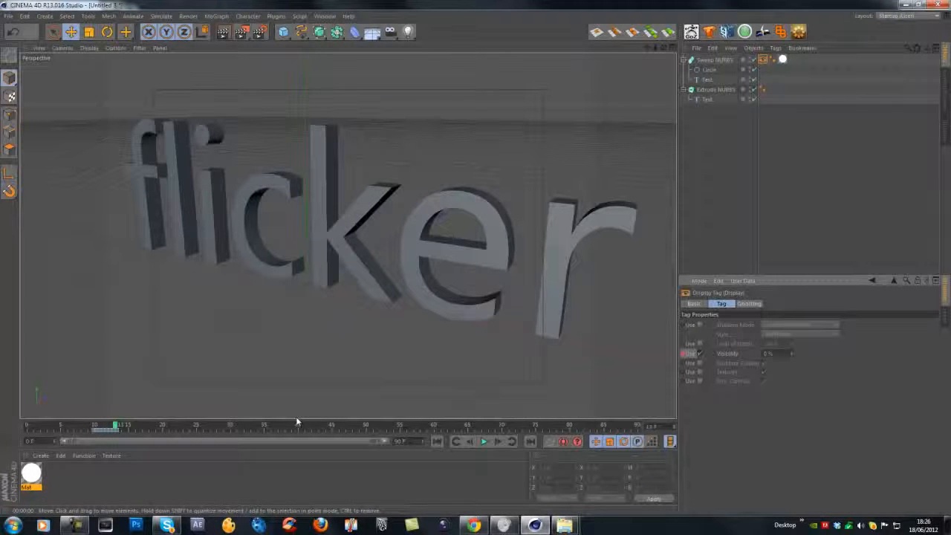
pyautogui.click(674, 425)
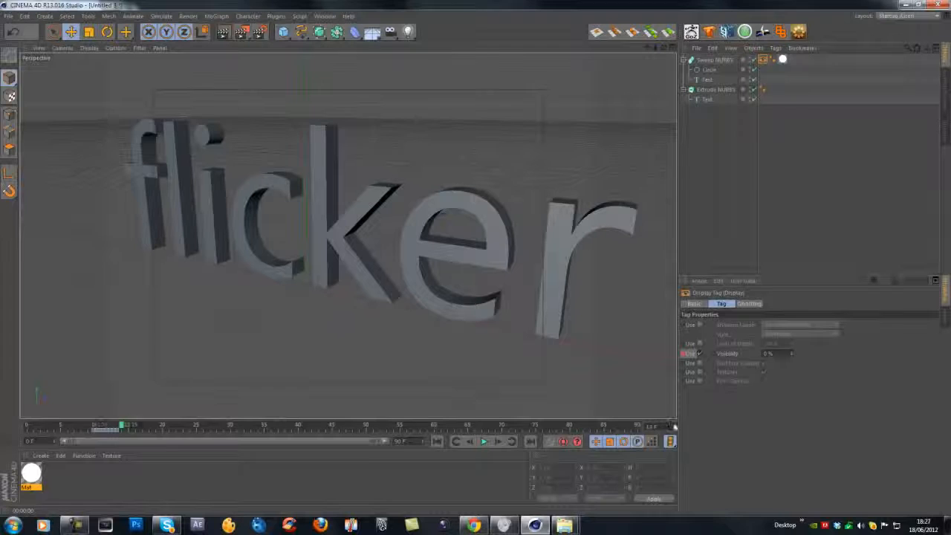
pyautogui.keyDown('ctrl'); pyautogui.click(680, 354); pyautogui.keyUp('ctrl')
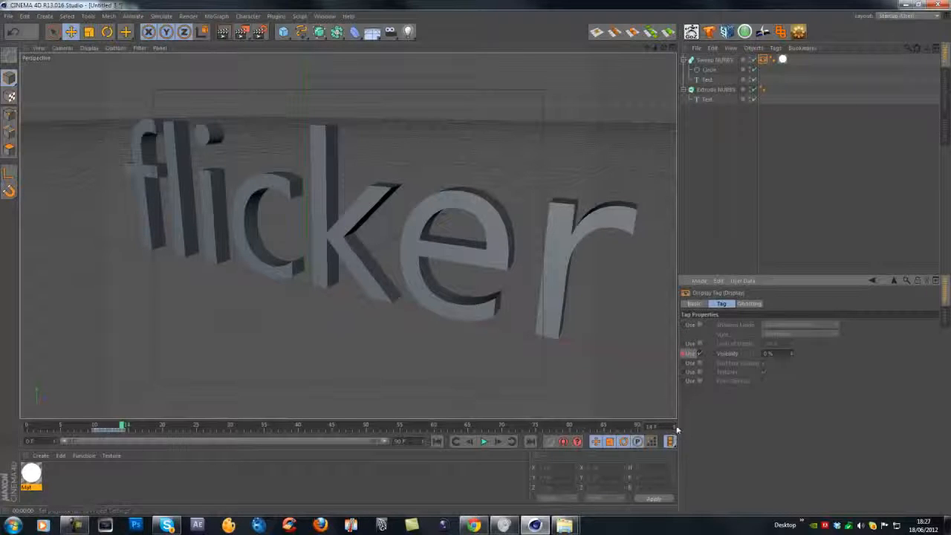
pyautogui.click(674, 424)
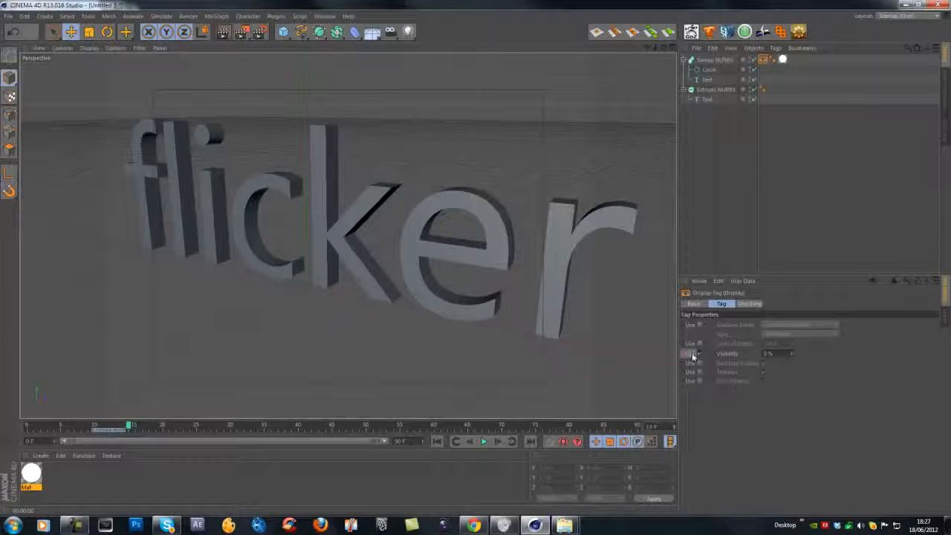
pyautogui.click(690, 355)
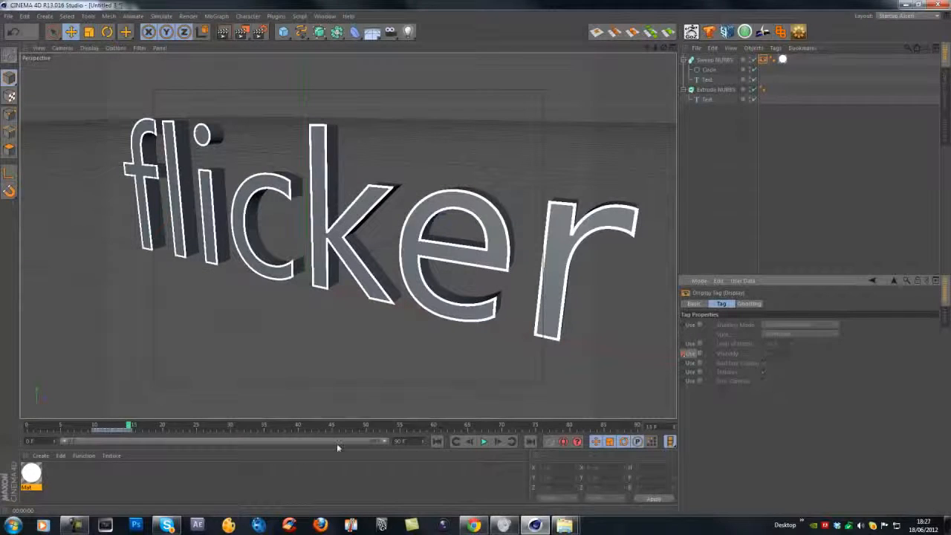
# Scrub to the start and play the animation to preview the flickering outline.
pyautogui.moveTo(138, 427)
pyautogui.mouseDown()
pyautogui.moveTo(62, 428)
pyautogui.moveTo(74, 428)
pyautogui.mouseUp()
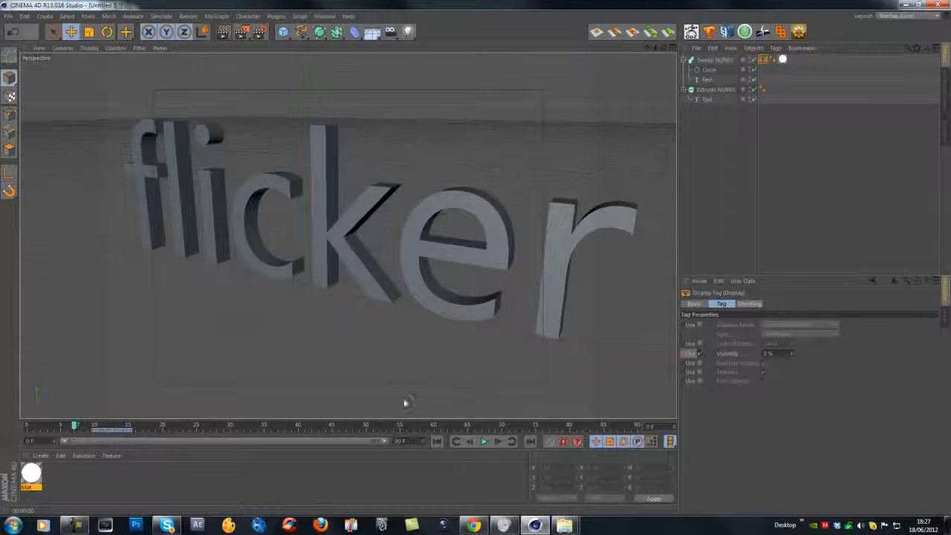
pyautogui.click(485, 442)
pyautogui.click(485, 442)
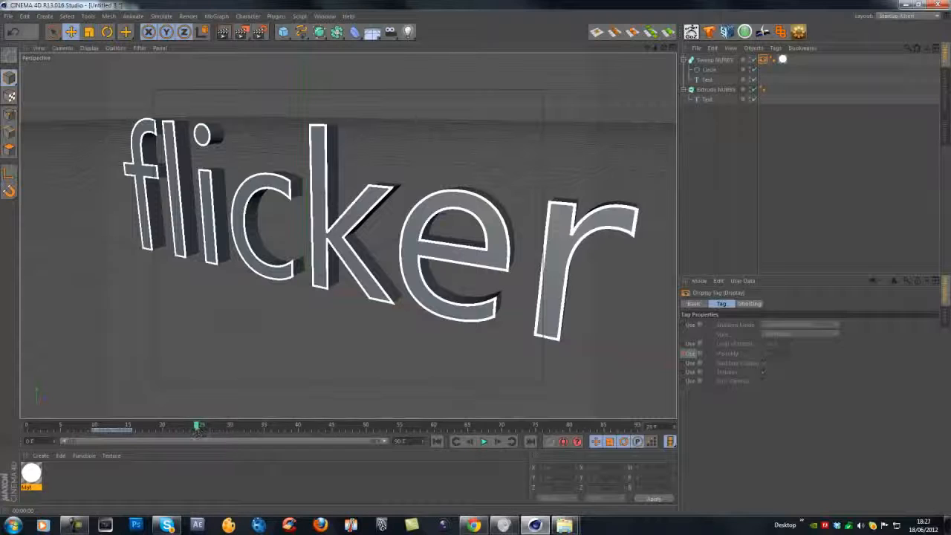
pyautogui.moveTo(201, 430)
pyautogui.mouseDown()
pyautogui.moveTo(71, 429)
pyautogui.moveTo(217, 444)
pyautogui.moveTo(53, 443)
pyautogui.mouseUp()
pyautogui.click(485, 443)
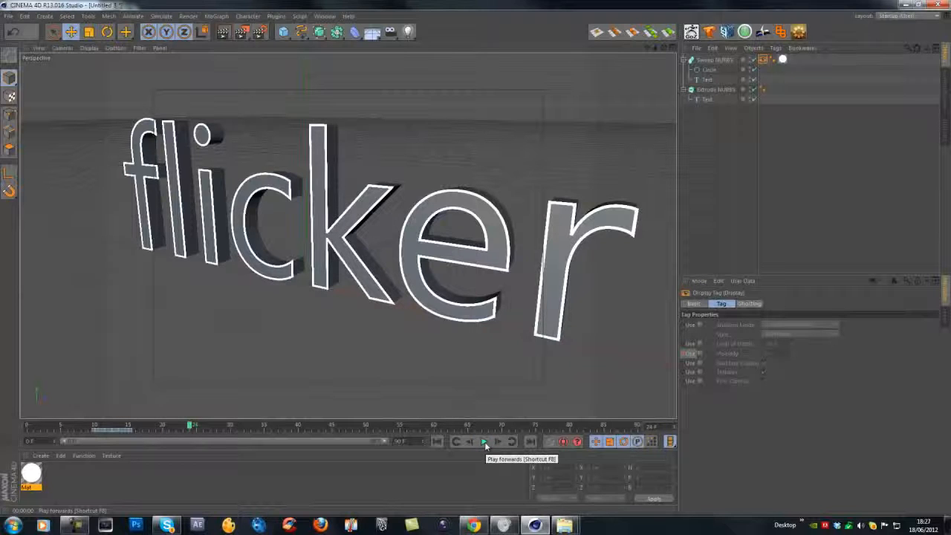
# Add a Compositing tag to the Sweep NURBS and turn off its Seen by Camera option.
pyautogui.scroll(-3, 291, 286)
pyautogui.scroll(-2, 291, 287)
pyautogui.keyDown('alt'); pyautogui.moveTo(291, 287); pyautogui.dragTo(349, 259, button='middle'); pyautogui.keyUp('alt')
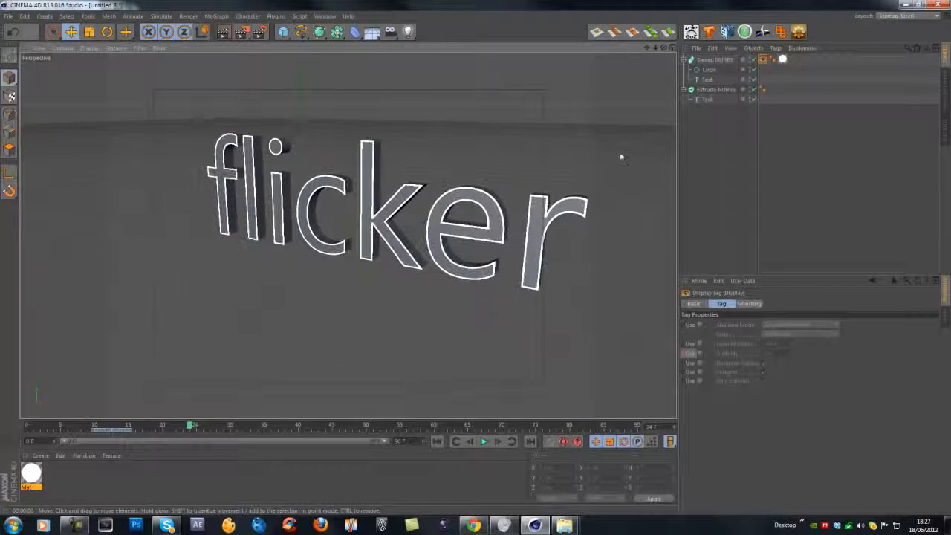
pyautogui.click(608, 75)
pyautogui.keyDown('alt'); pyautogui.moveTo(347, 170); pyautogui.dragTo(323, 217); pyautogui.keyUp('alt')
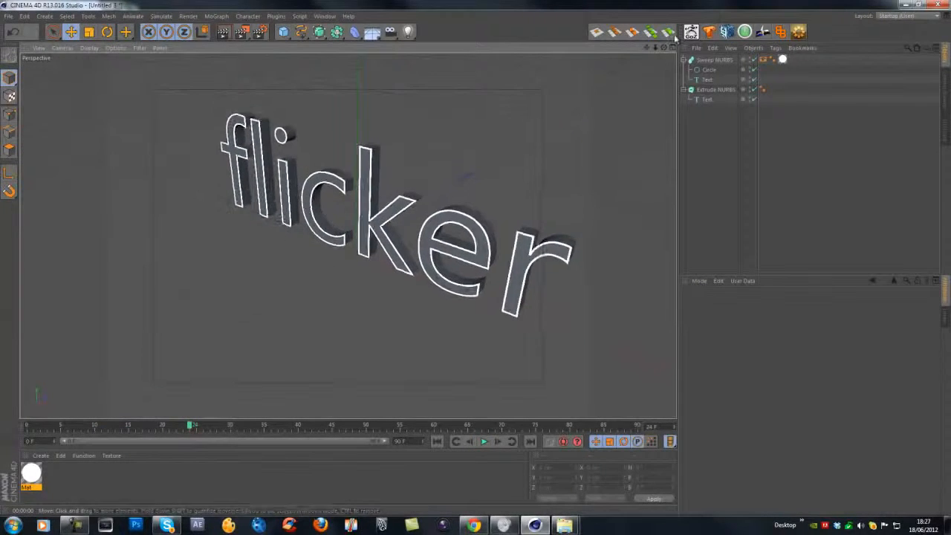
pyautogui.rightClick(696, 61)
pyautogui.moveTo(742, 66)
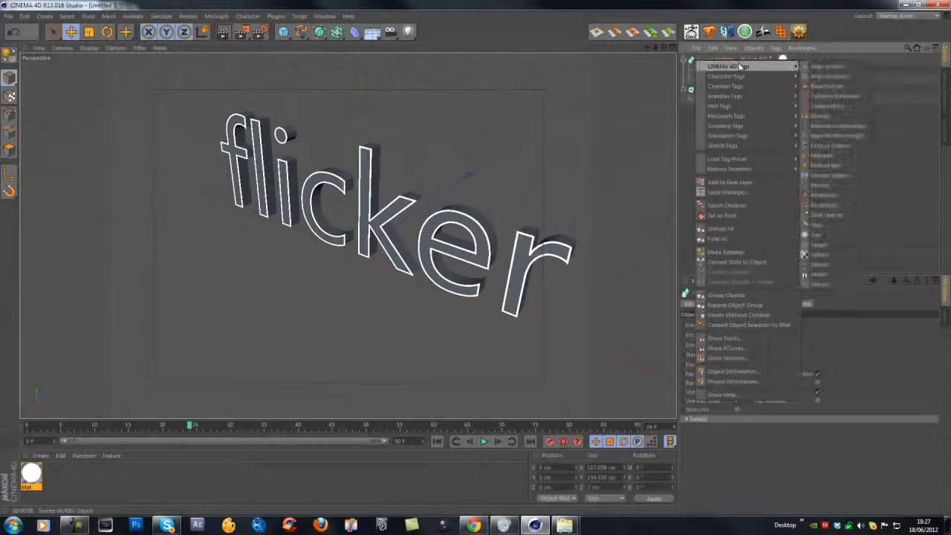
pyautogui.click(830, 105)
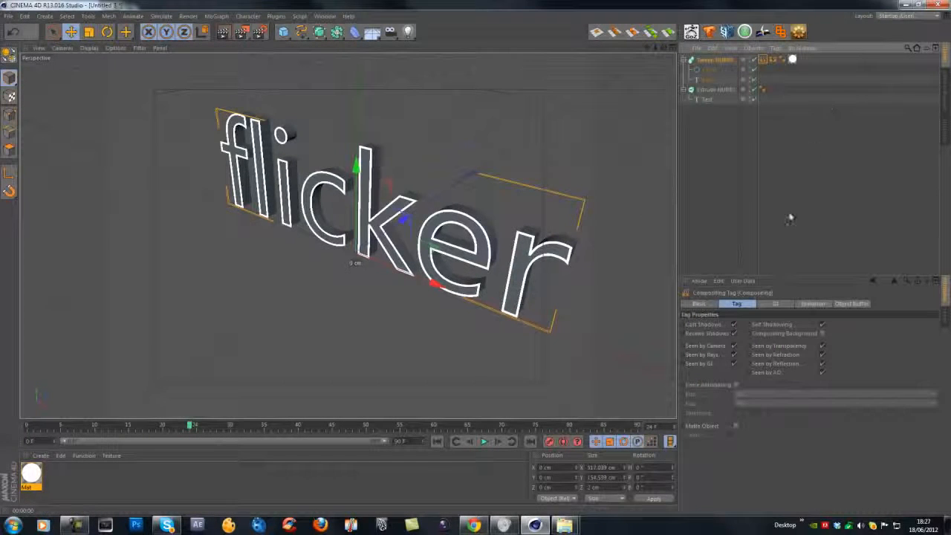
pyautogui.click(734, 346)
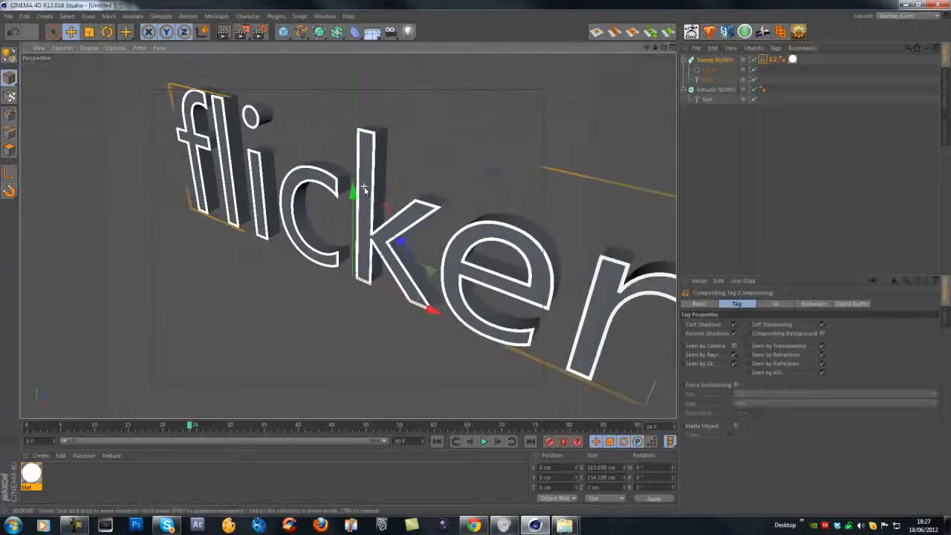
# Review the Encom Logo Animation reference video in the browser, scrubbing and playing through it.
pyautogui.keyDown('alt'); pyautogui.moveTo(372, 193); pyautogui.dragTo(485, 242); pyautogui.keyUp('alt')
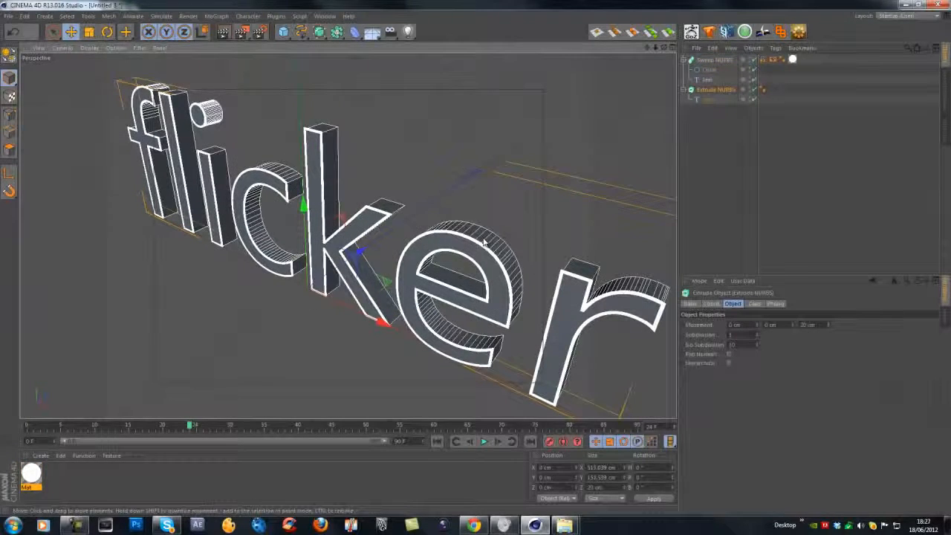
pyautogui.click(473, 525)
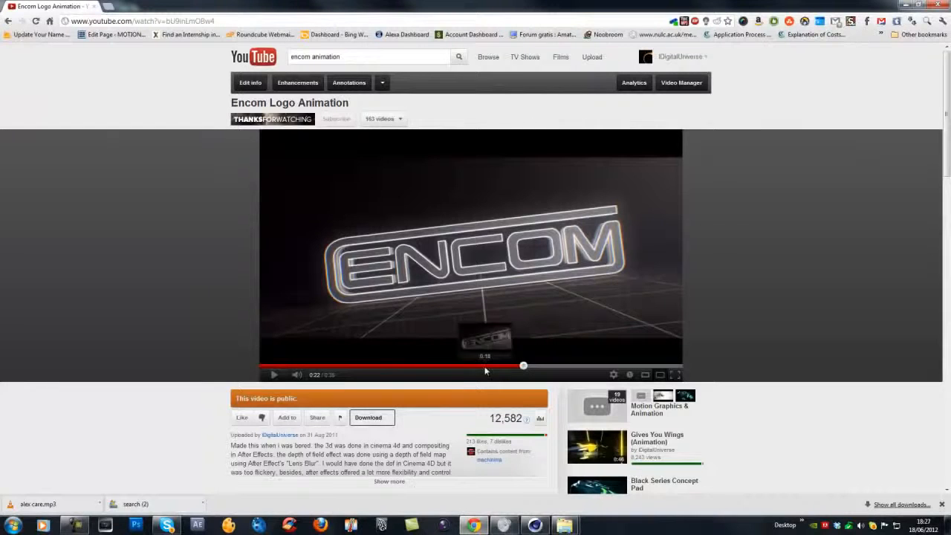
pyautogui.moveTo(523, 366); pyautogui.dragTo(471, 366)
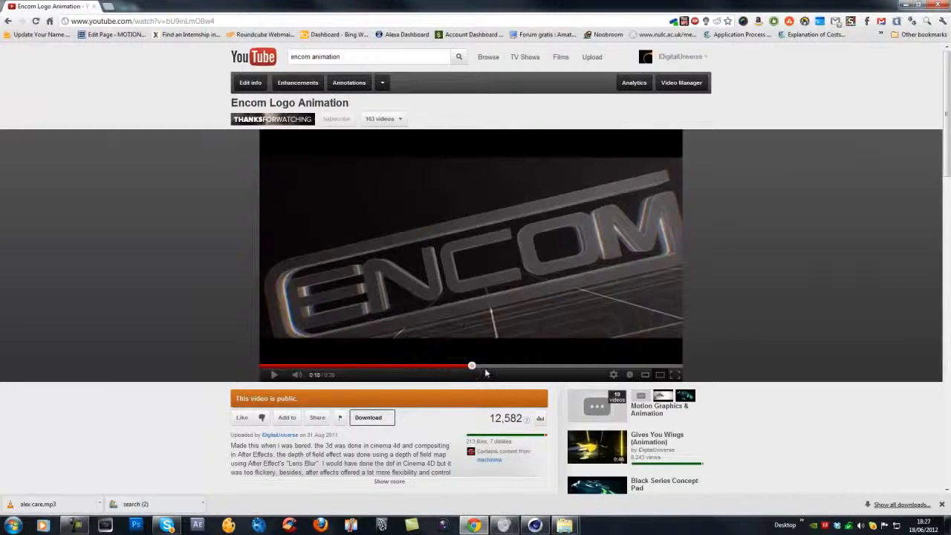
pyautogui.click(506, 366)
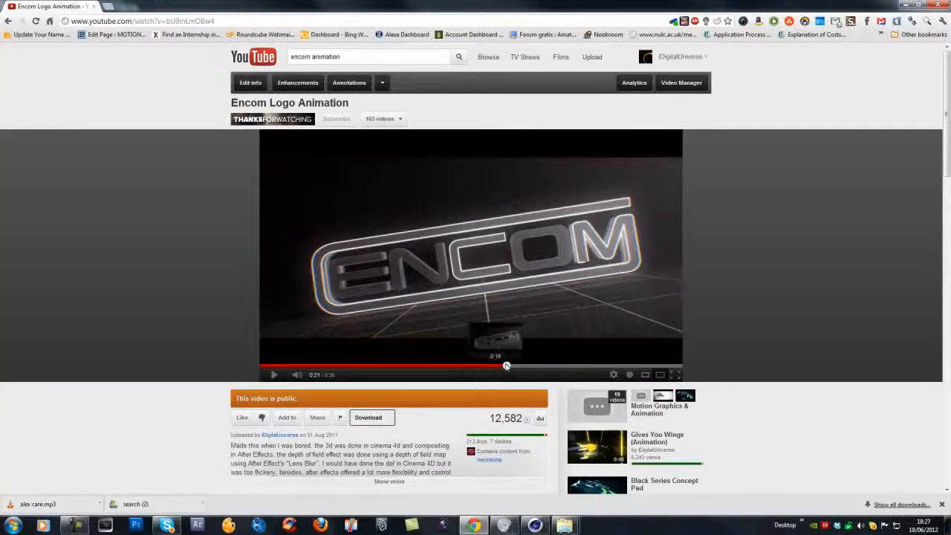
pyautogui.click(349, 366)
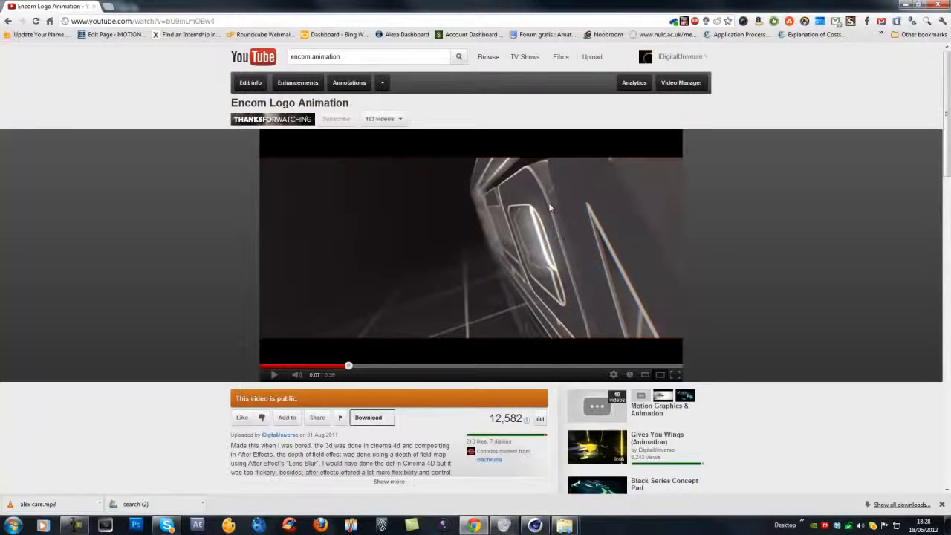
pyautogui.click(277, 376)
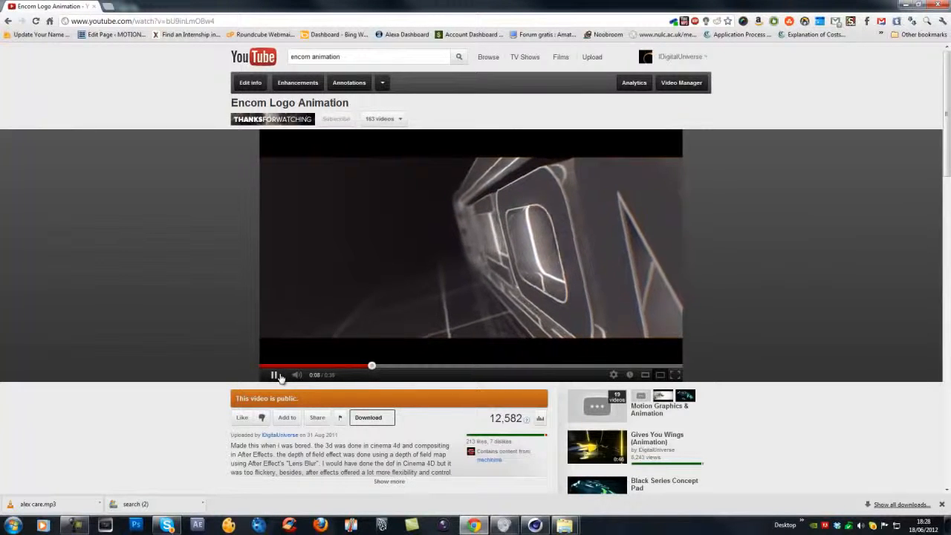
pyautogui.click(275, 375)
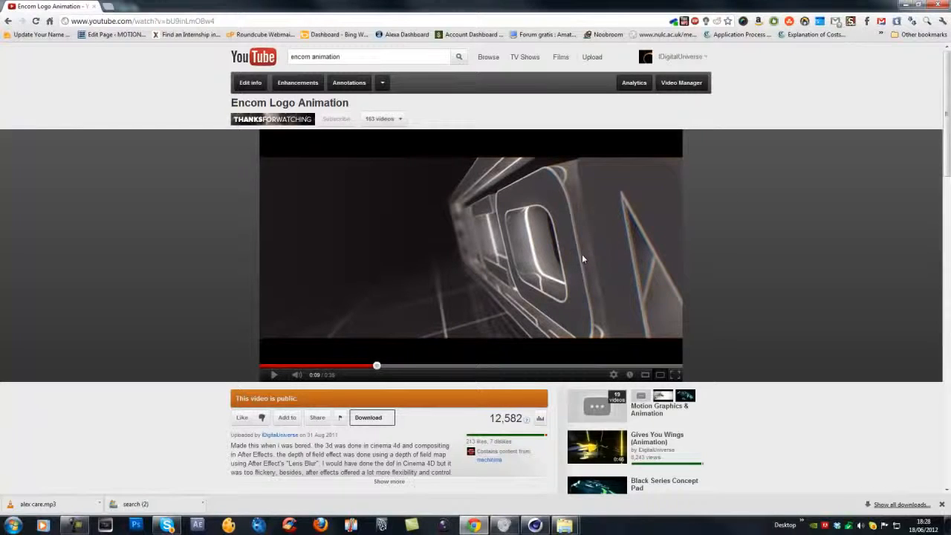
pyautogui.click(535, 525)
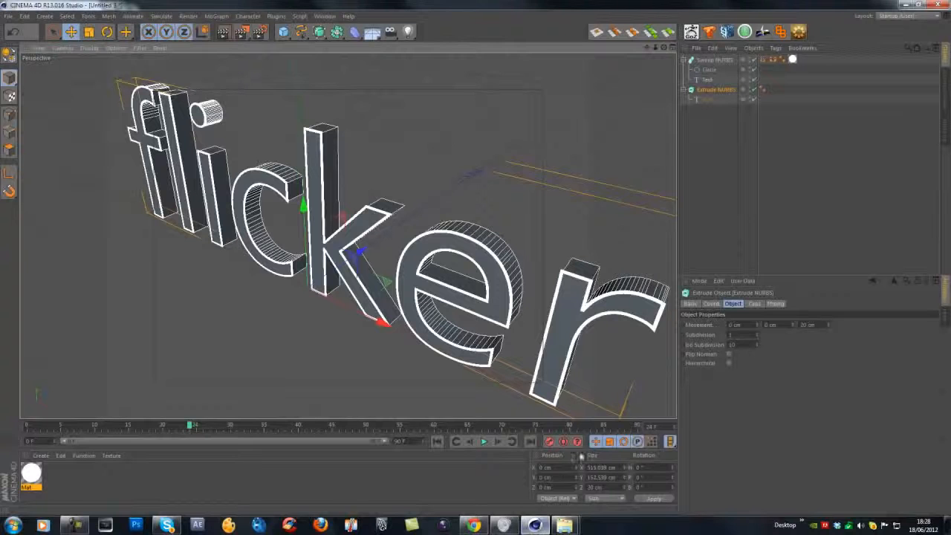
# Move the Display tag on the Sweep NURBS within the object list and deselect everything.
pyautogui.click(766, 60)
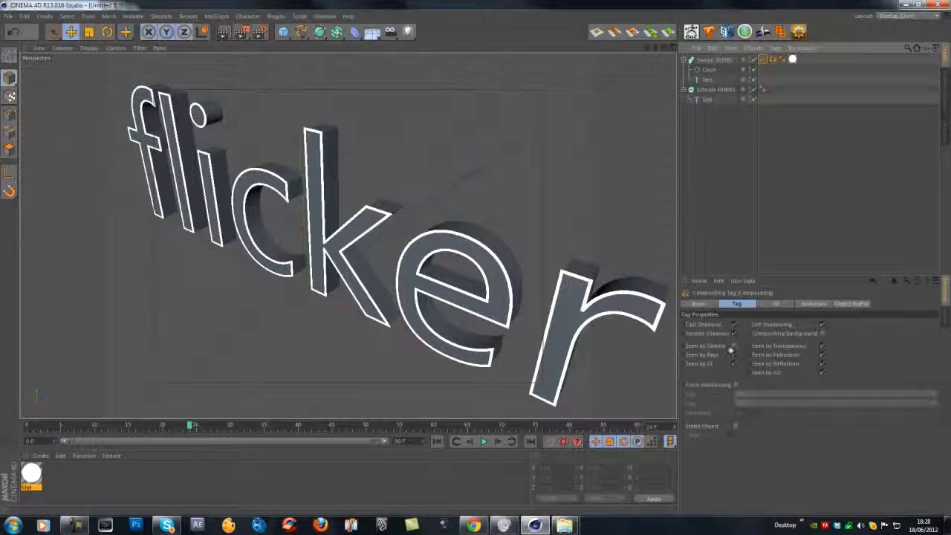
pyautogui.scroll(-3, 316, 179)
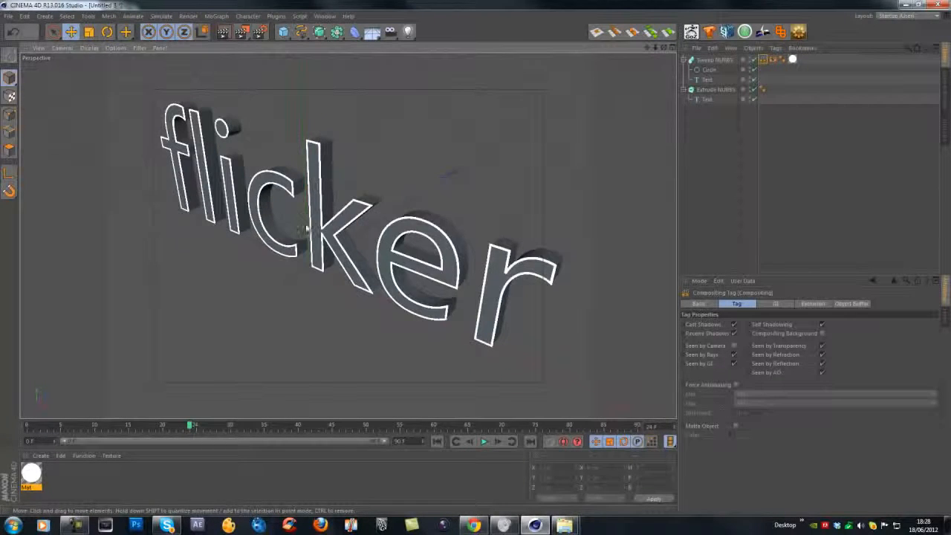
pyautogui.keyDown('alt'); pyautogui.moveTo(306, 225); pyautogui.dragTo(291, 199); pyautogui.keyUp('alt')
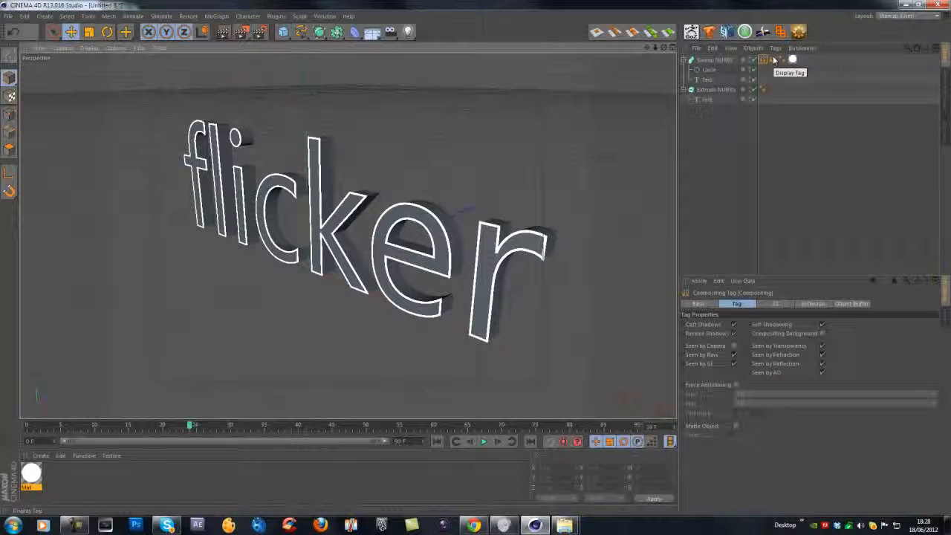
pyautogui.keyDown('ctrl'); pyautogui.moveTo(774, 61); pyautogui.dragTo(762, 90); pyautogui.keyUp('ctrl')
pyautogui.click(696, 185)
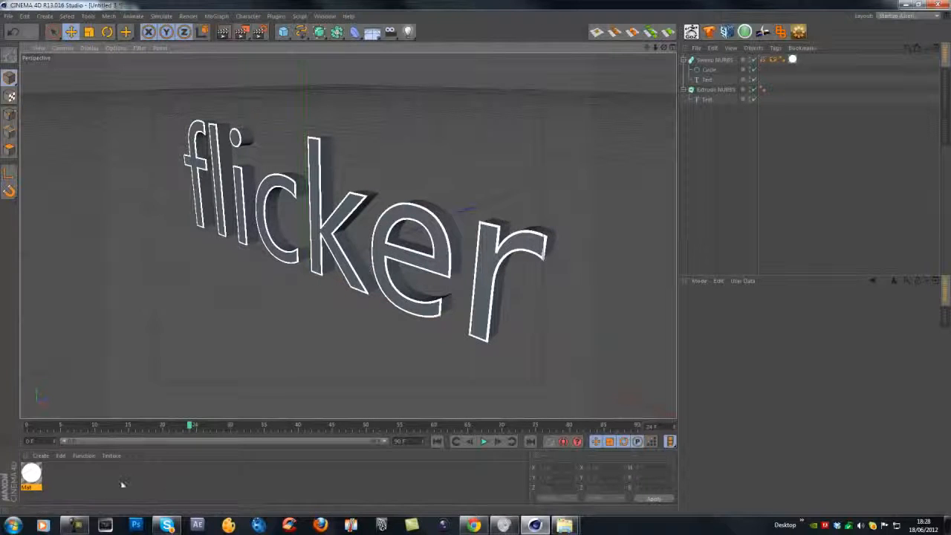
# Open the Mat material in the Material Editor and compare it with the Luminance channel switched off and on.
pyautogui.click(32, 472)
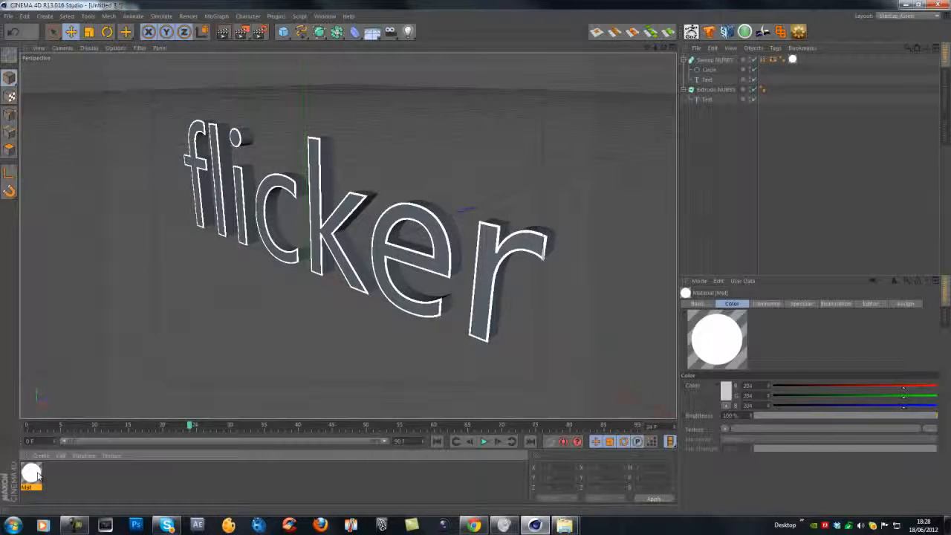
pyautogui.doubleClick(32, 472)
pyautogui.moveTo(221, 69); pyautogui.dragTo(596, 162)
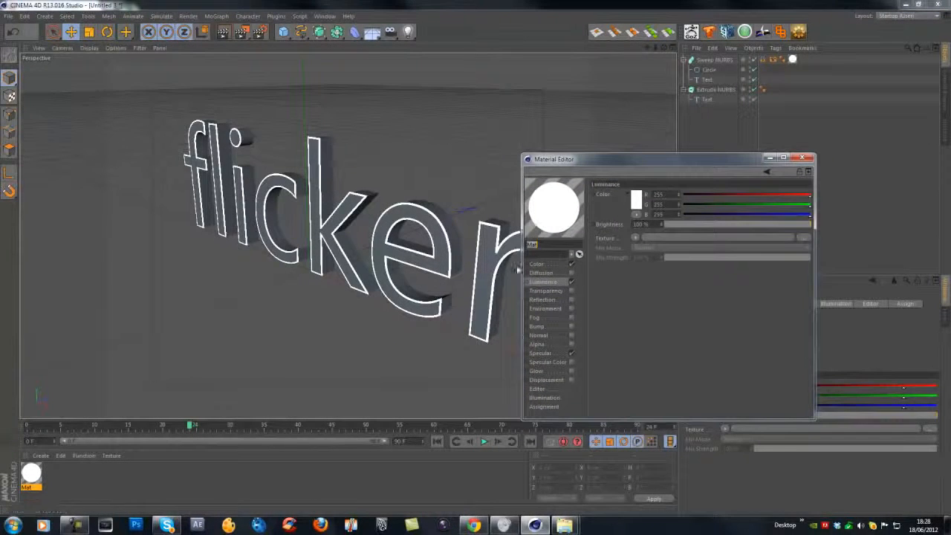
pyautogui.click(572, 281)
pyautogui.click(572, 281)
pyautogui.click(571, 282)
pyautogui.click(571, 283)
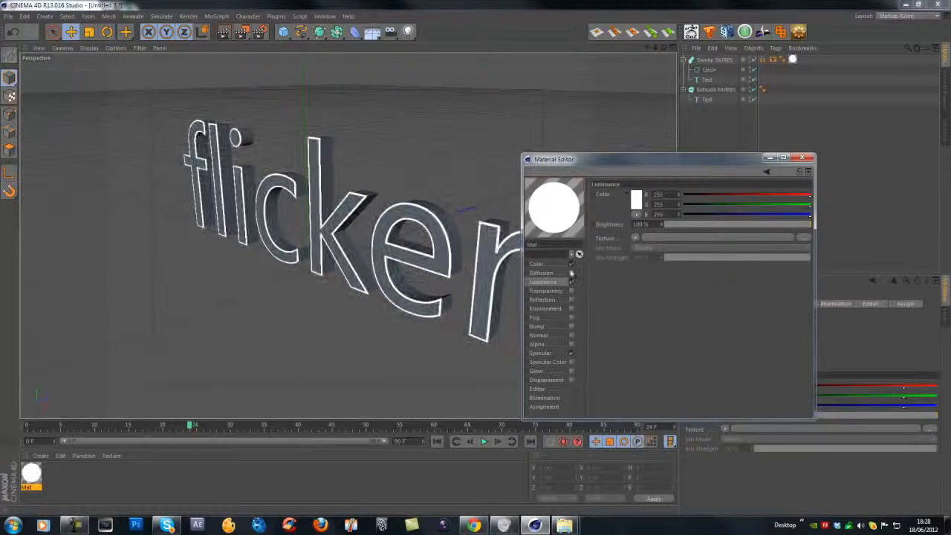
pyautogui.click(572, 266)
pyautogui.click(572, 283)
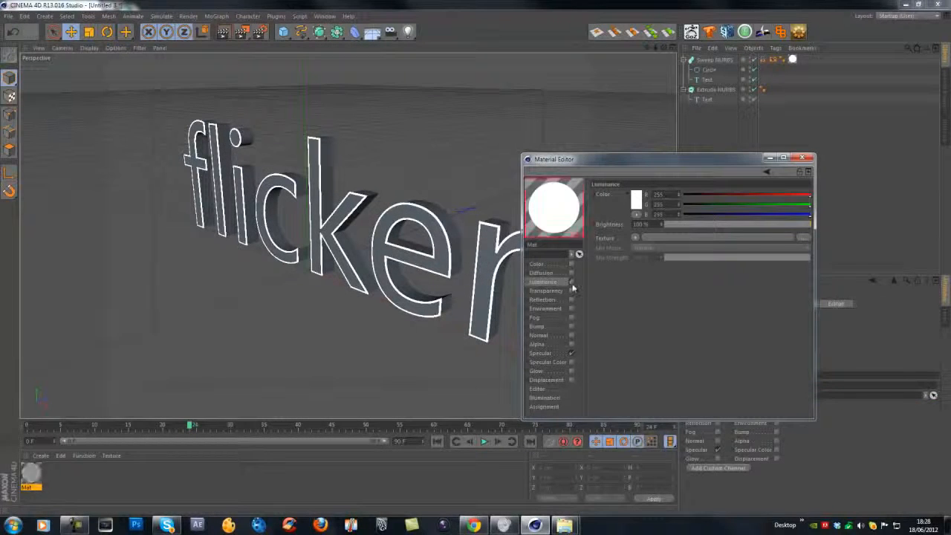
pyautogui.click(571, 282)
pyautogui.click(572, 282)
pyautogui.click(571, 283)
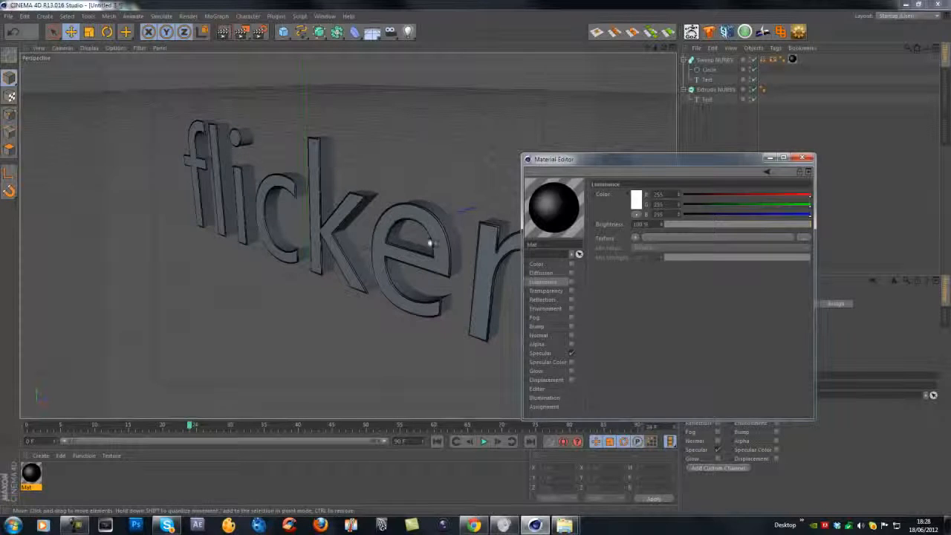
pyautogui.click(571, 282)
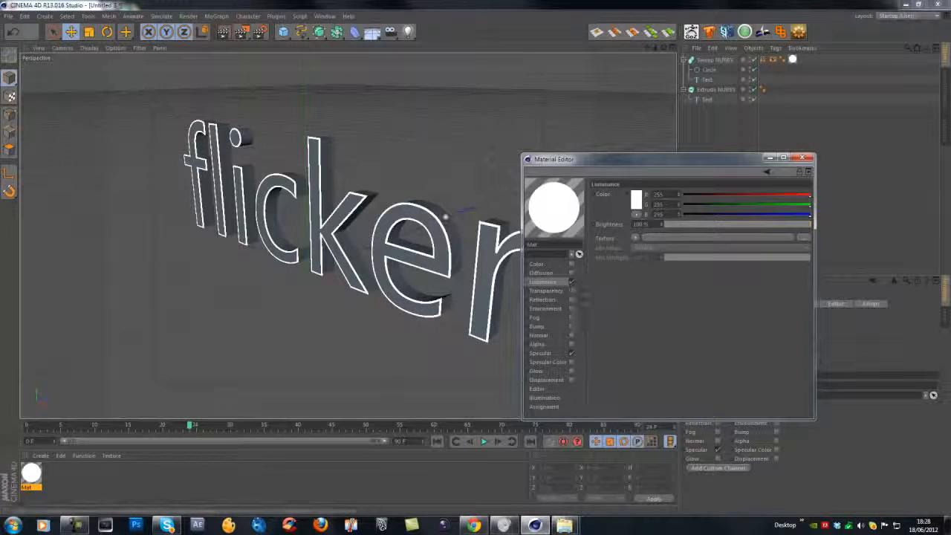
pyautogui.click(807, 161)
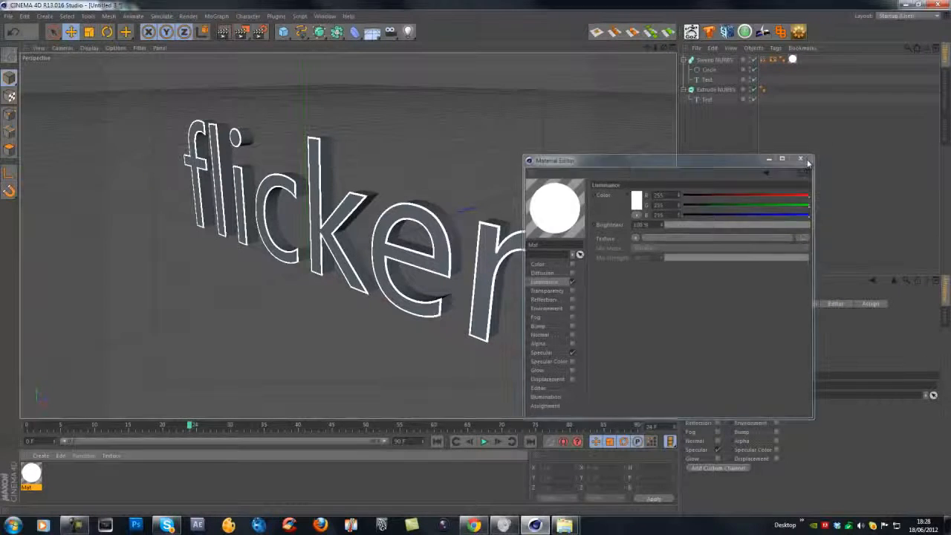
# Collapse the Extrude NURBS hierarchy in the object list.
pyautogui.scroll(-3, 276, 167)
pyautogui.keyDown('alt'); pyautogui.moveTo(288, 192); pyautogui.dragTo(302, 202, button='middle'); pyautogui.keyUp('alt')
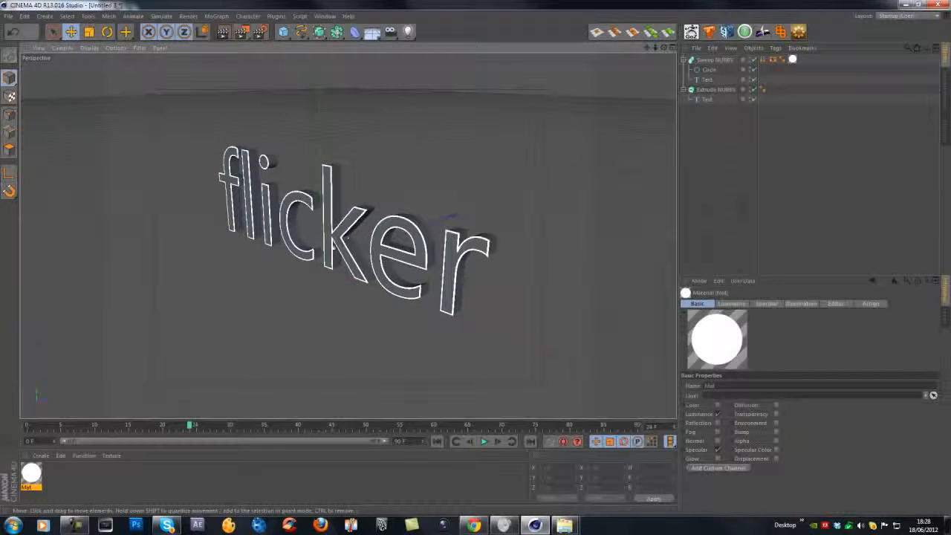
pyautogui.keyDown('alt'); pyautogui.moveTo(324, 238); pyautogui.dragTo(363, 228); pyautogui.keyUp('alt')
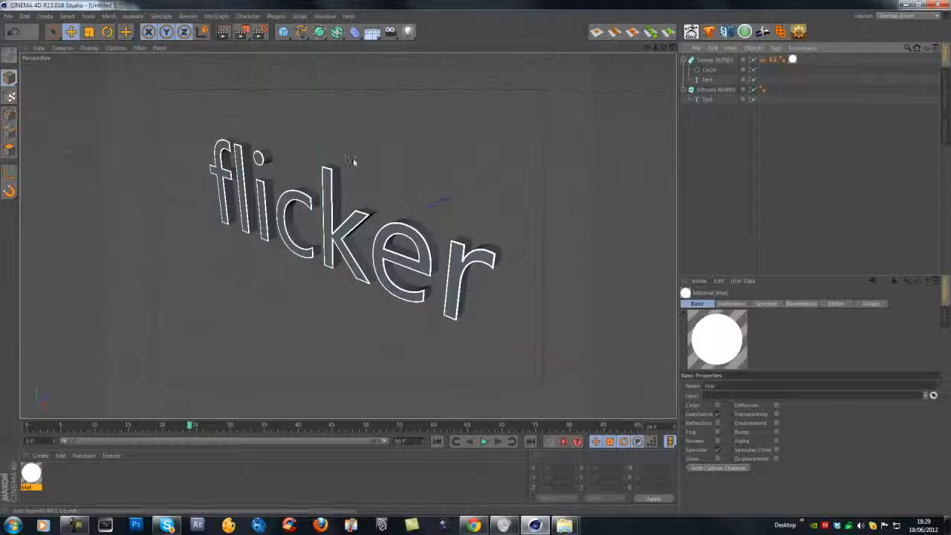
pyautogui.keyDown('alt'); pyautogui.moveTo(436, 256); pyautogui.dragTo(465, 200); pyautogui.keyUp('alt')
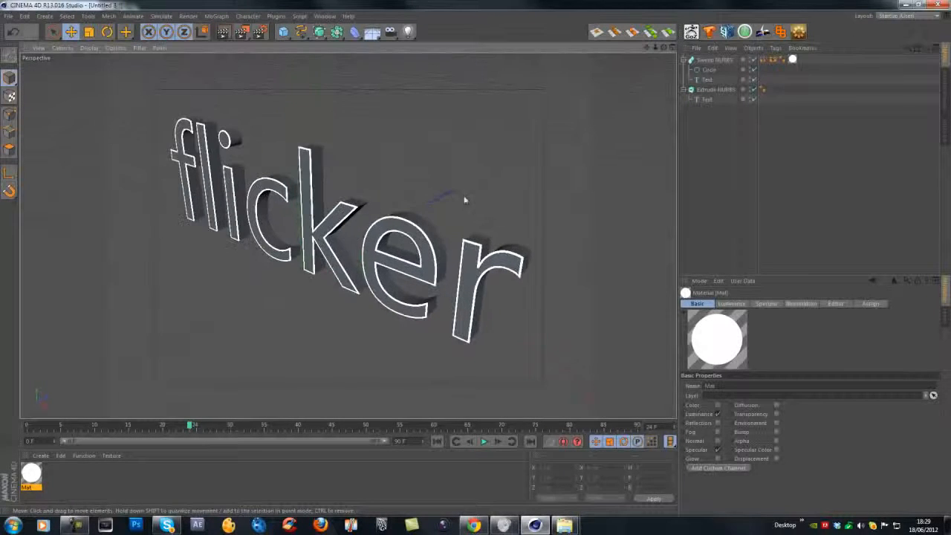
pyautogui.click(715, 59)
pyautogui.click(688, 91)
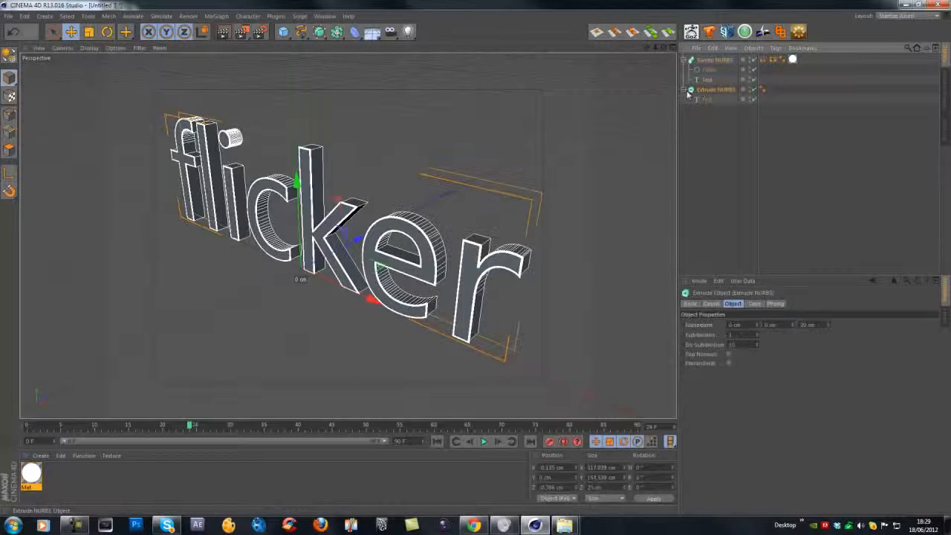
pyautogui.click(691, 91)
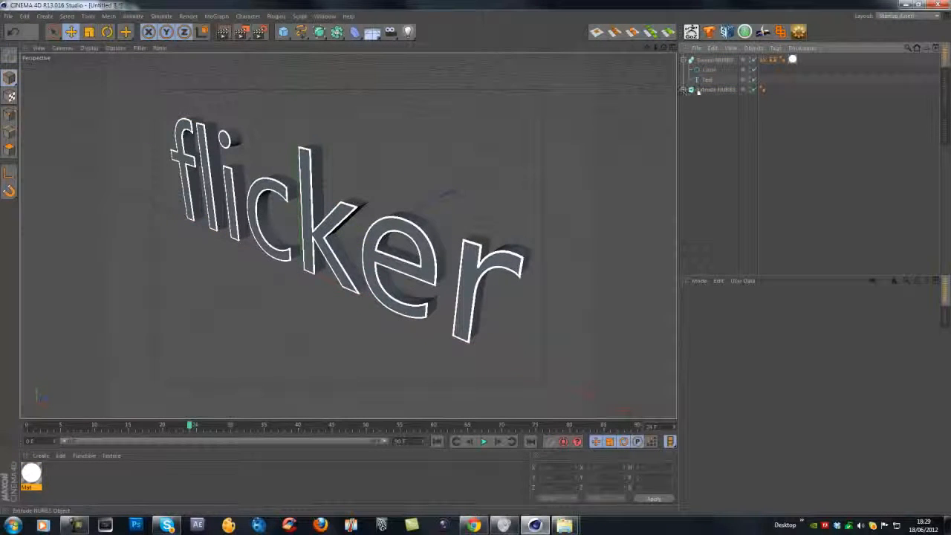
# Select the Extrude and Sweep NURBS in turn and orbit the view to inspect the outlined text.
pyautogui.click(700, 90)
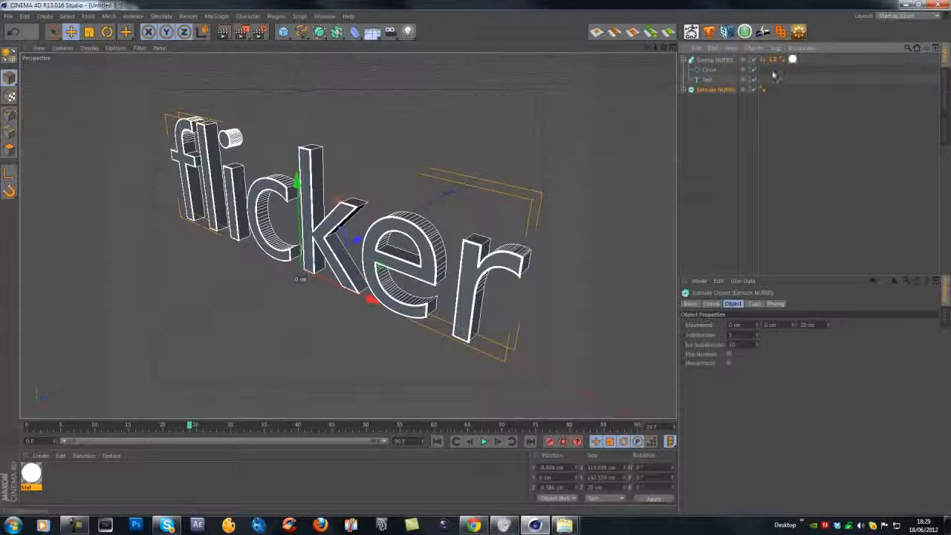
pyautogui.click(711, 61)
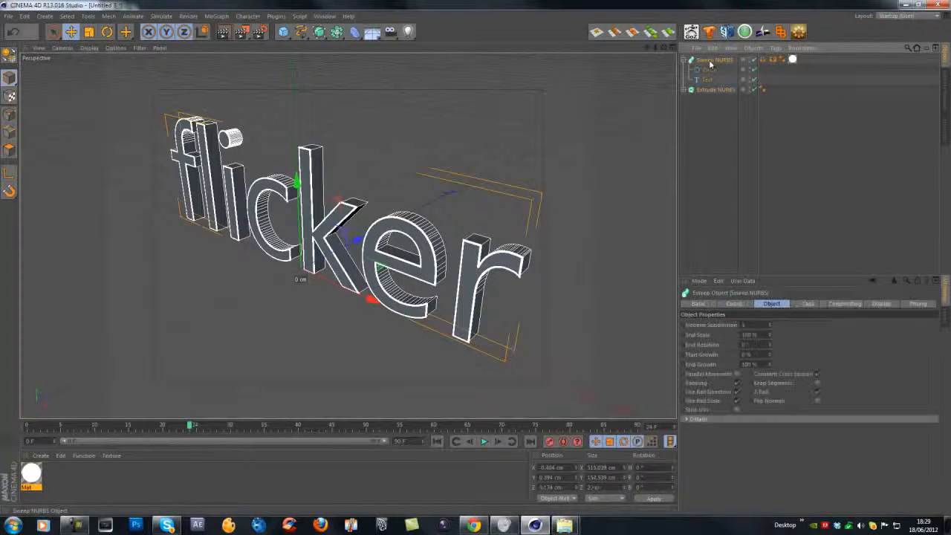
pyautogui.scroll(4, 338, 147)
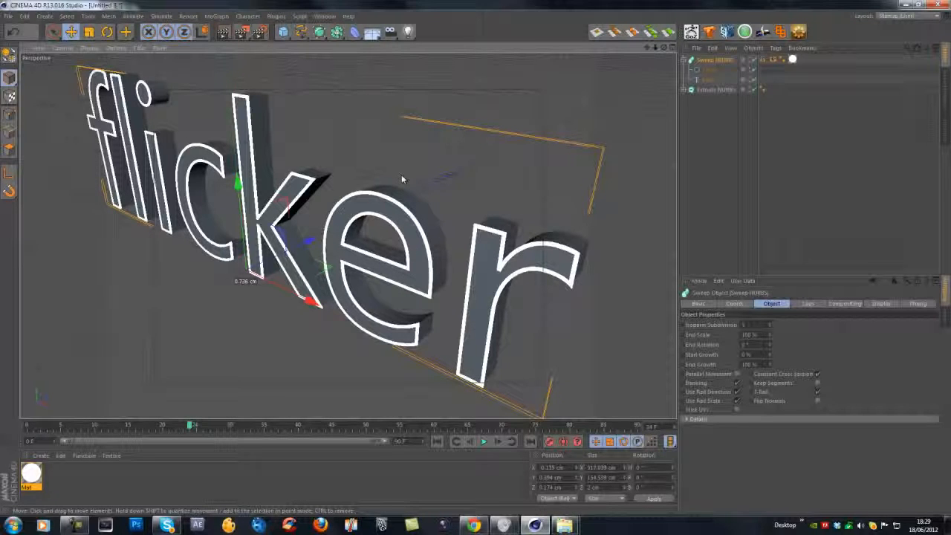
pyautogui.scroll(-3, 223, 170)
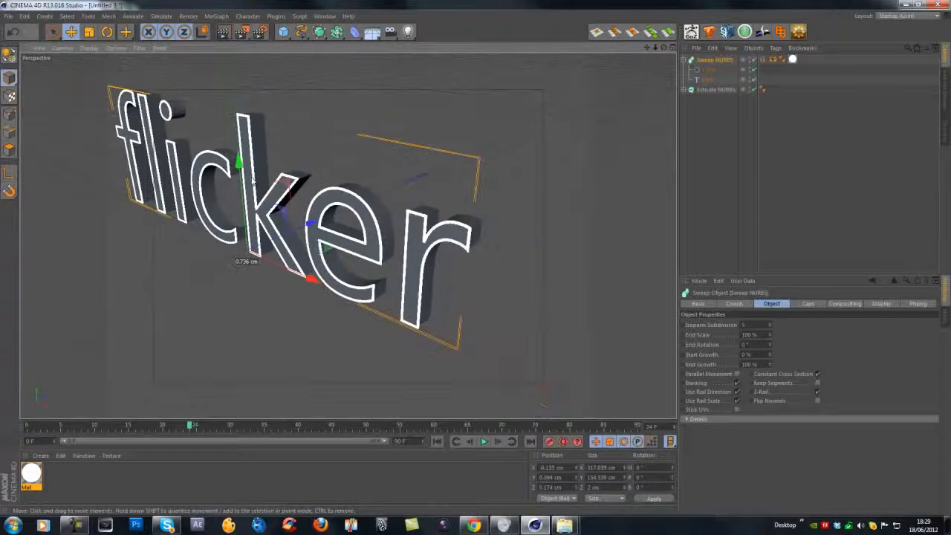
pyautogui.keyDown('alt'); pyautogui.moveTo(222, 170); pyautogui.dragTo(294, 243); pyautogui.keyUp('alt')
pyautogui.keyDown('alt'); pyautogui.moveTo(363, 183); pyautogui.dragTo(318, 236); pyautogui.keyUp('alt')
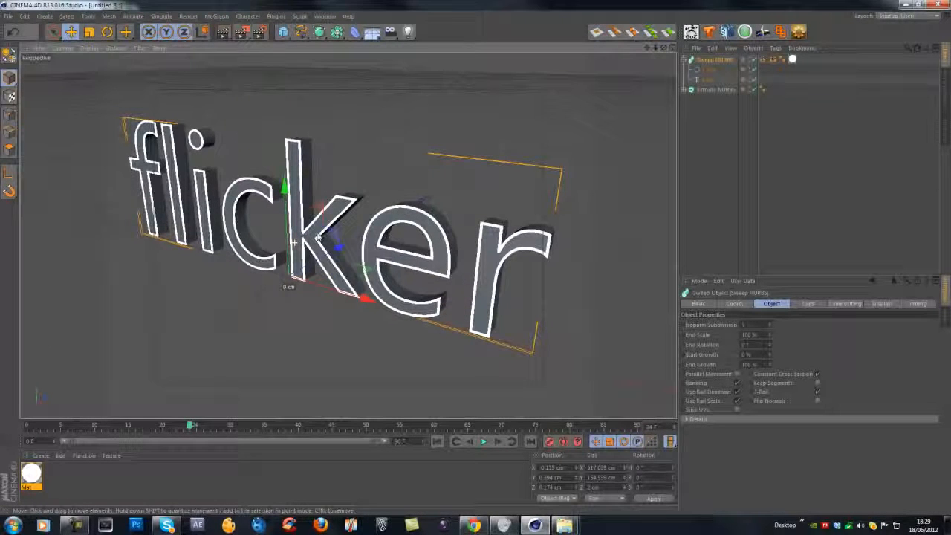
pyautogui.click(683, 119)
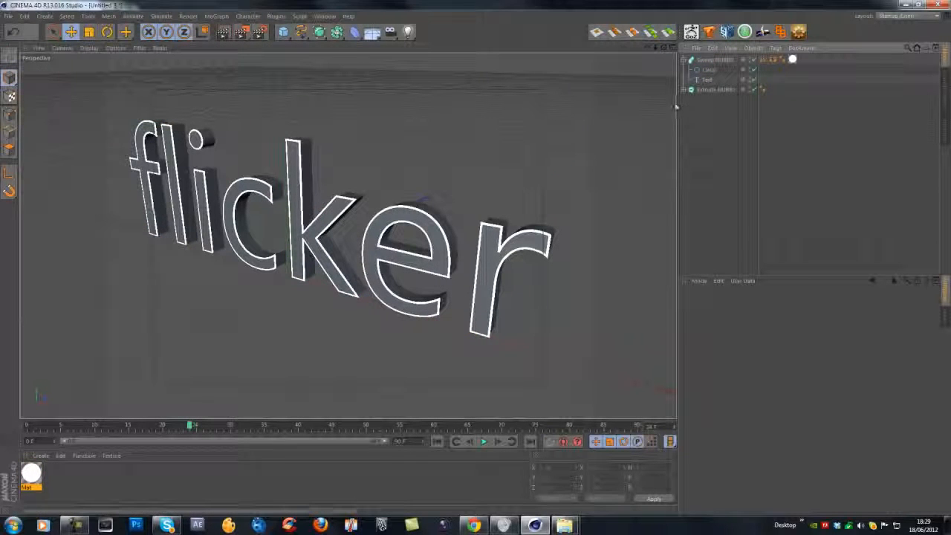
# Add a Light object to the scene.
pyautogui.click(425, 217)
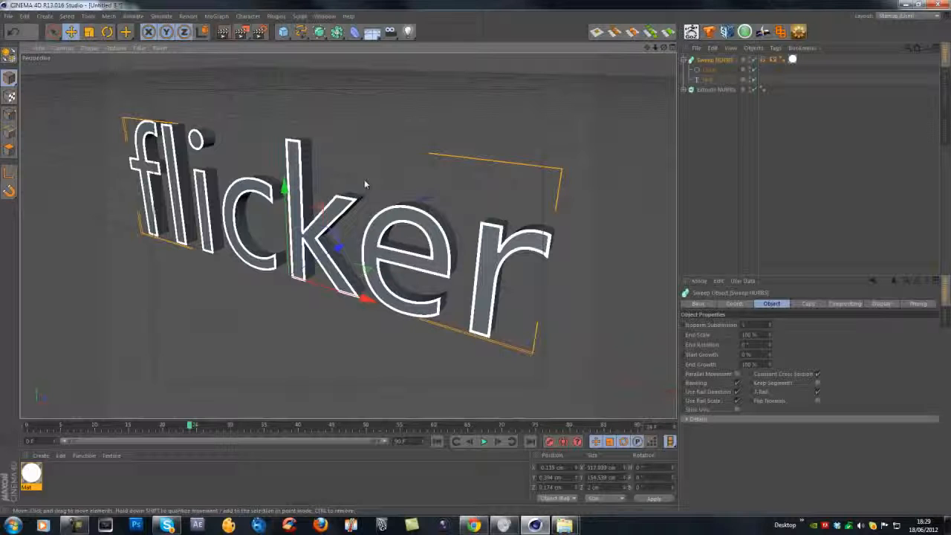
pyautogui.scroll(-2, 303, 229)
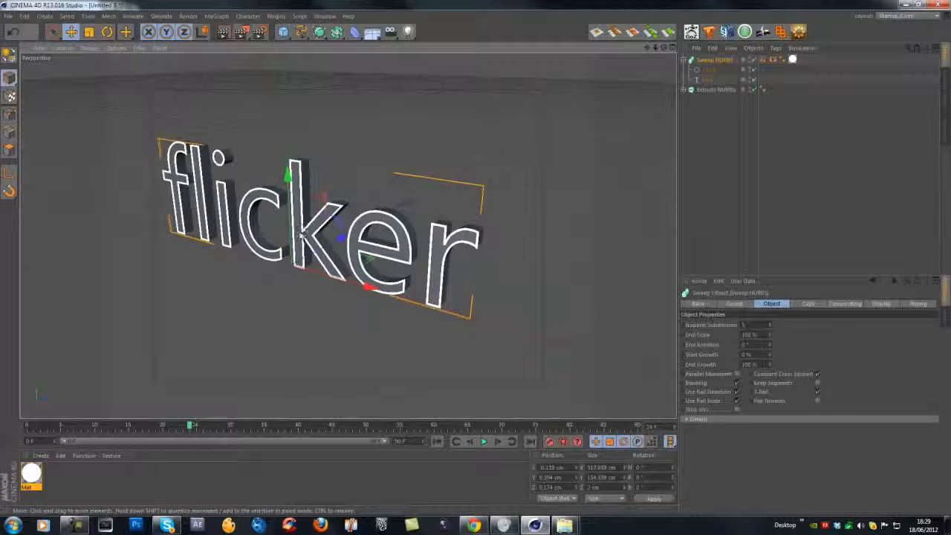
pyautogui.keyDown('alt'); pyautogui.moveTo(302, 235); pyautogui.dragTo(330, 237, button='middle'); pyautogui.keyUp('alt')
pyautogui.click(405, 101)
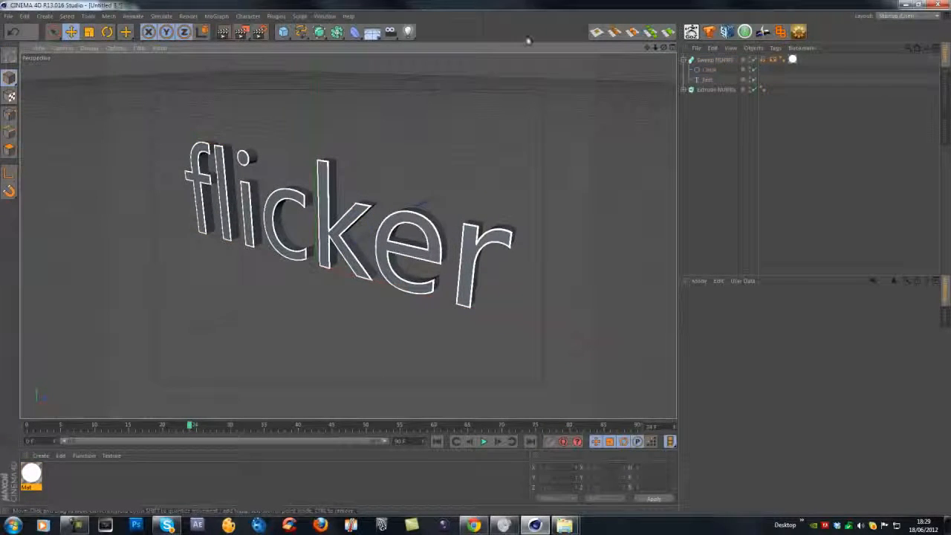
pyautogui.keyDown('alt'); pyautogui.moveTo(329, 241); pyautogui.dragTo(437, 196); pyautogui.keyUp('alt')
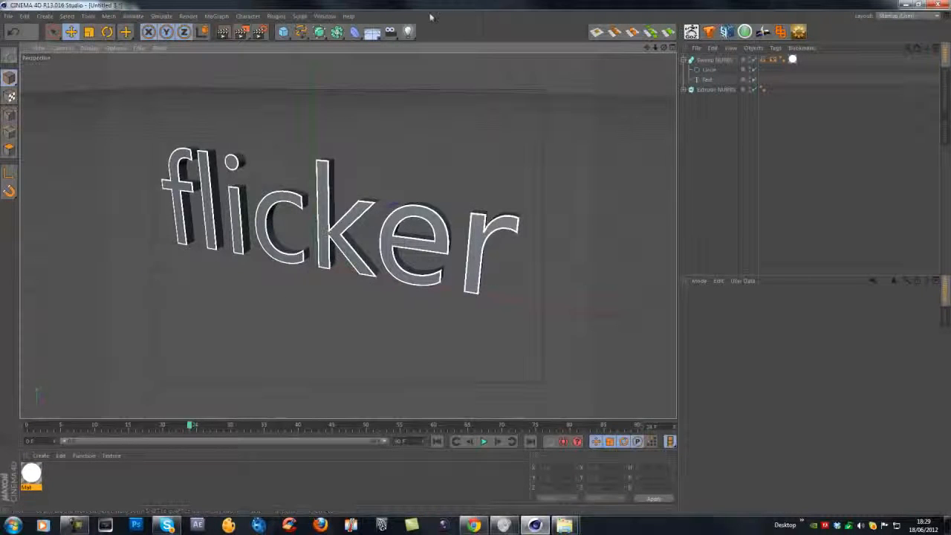
pyautogui.moveTo(408, 31); pyautogui.dragTo(441, 40)
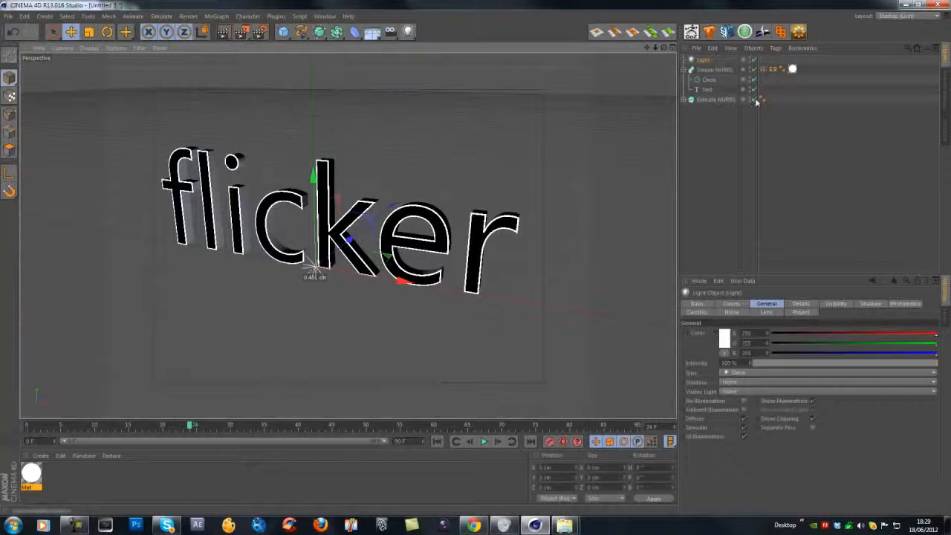
# Lower the new light's intensity to 0 % and check the text's shading.
pyautogui.moveTo(823, 362); pyautogui.dragTo(743, 372)
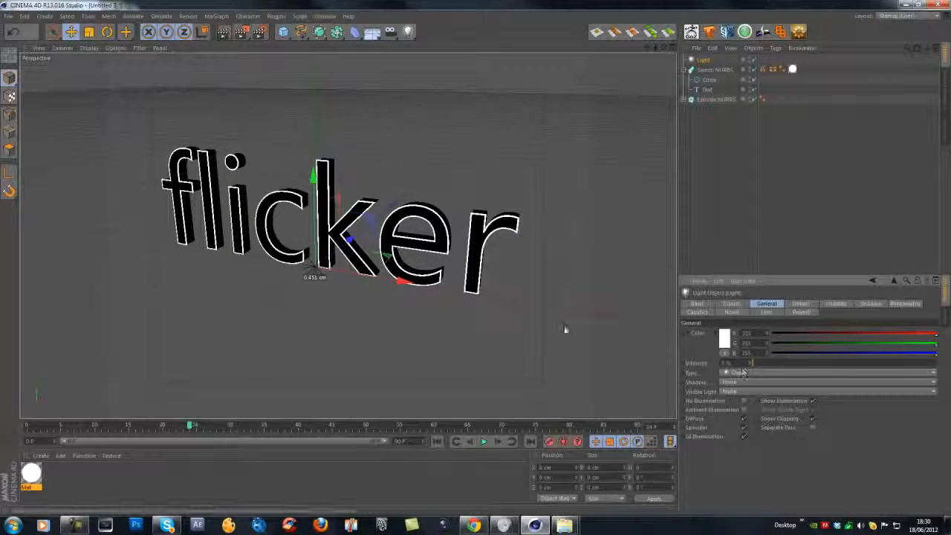
pyautogui.click(702, 61)
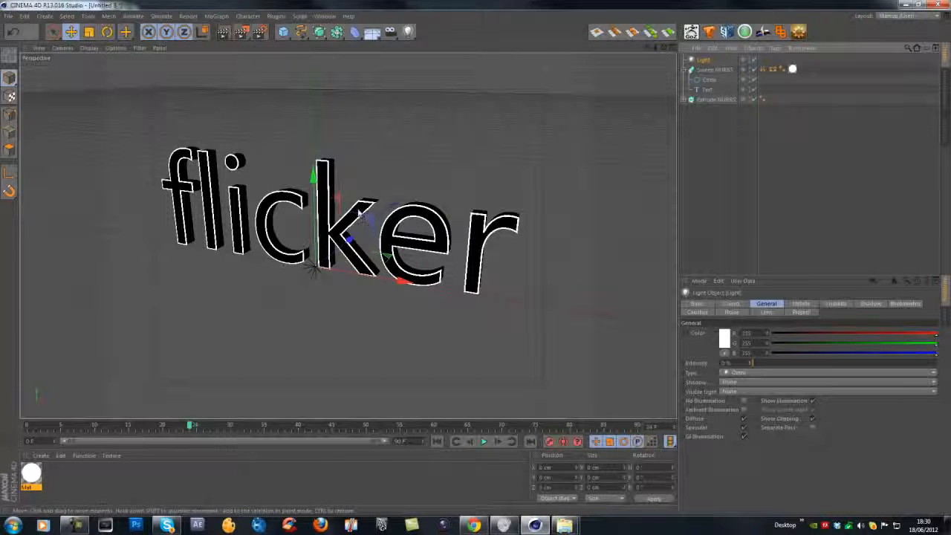
pyautogui.click(323, 217)
pyautogui.keyDown('alt'); pyautogui.moveTo(325, 237); pyautogui.dragTo(369, 224, button='middle'); pyautogui.keyUp('alt')
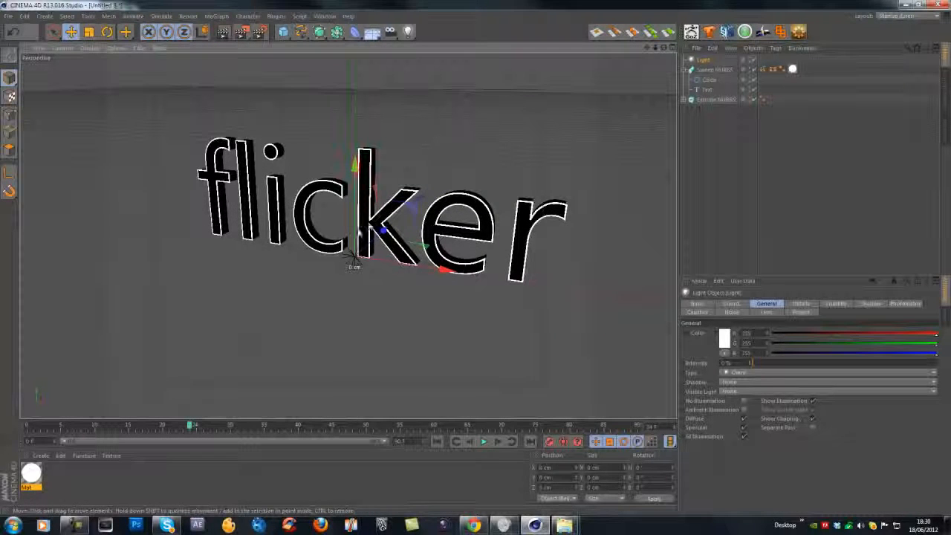